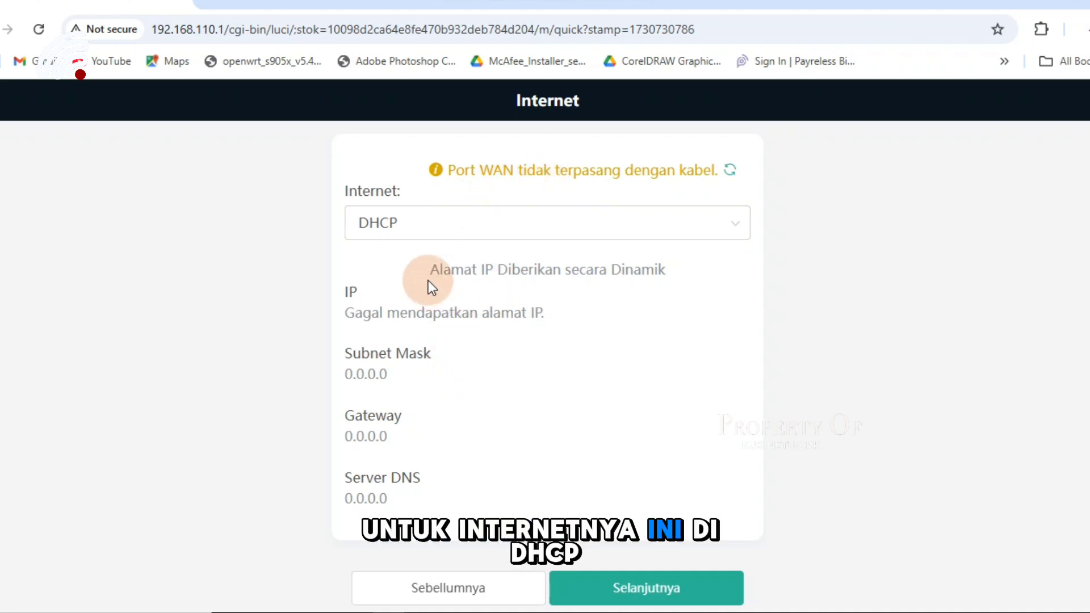
# - Advance to the Wi-Fi settings step, declining to reuse the Wi-Fi password for management
pyautogui.click(652, 588)
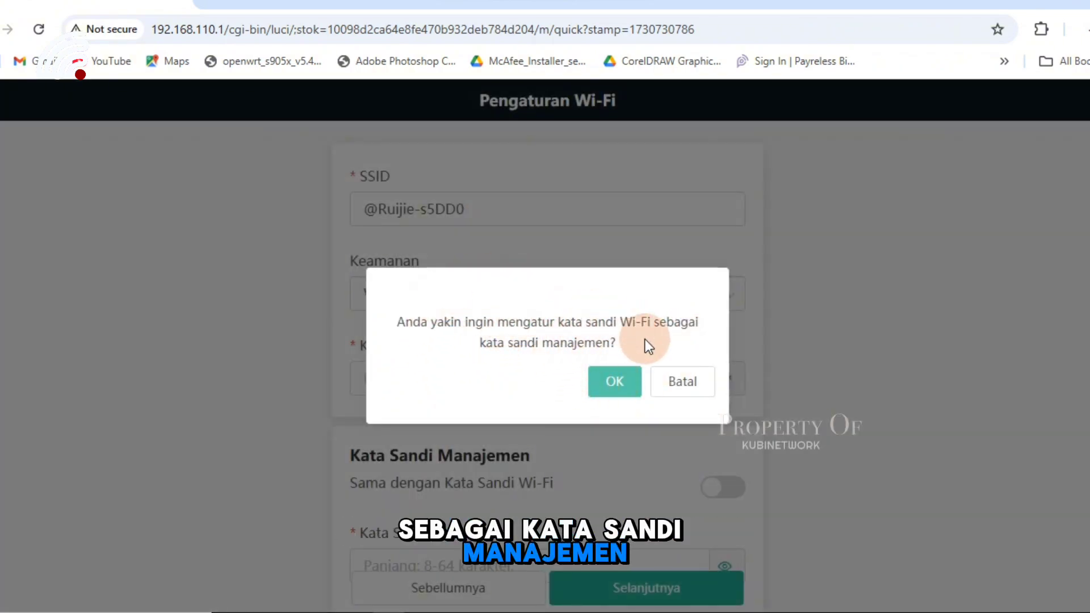
pyautogui.click(673, 391)
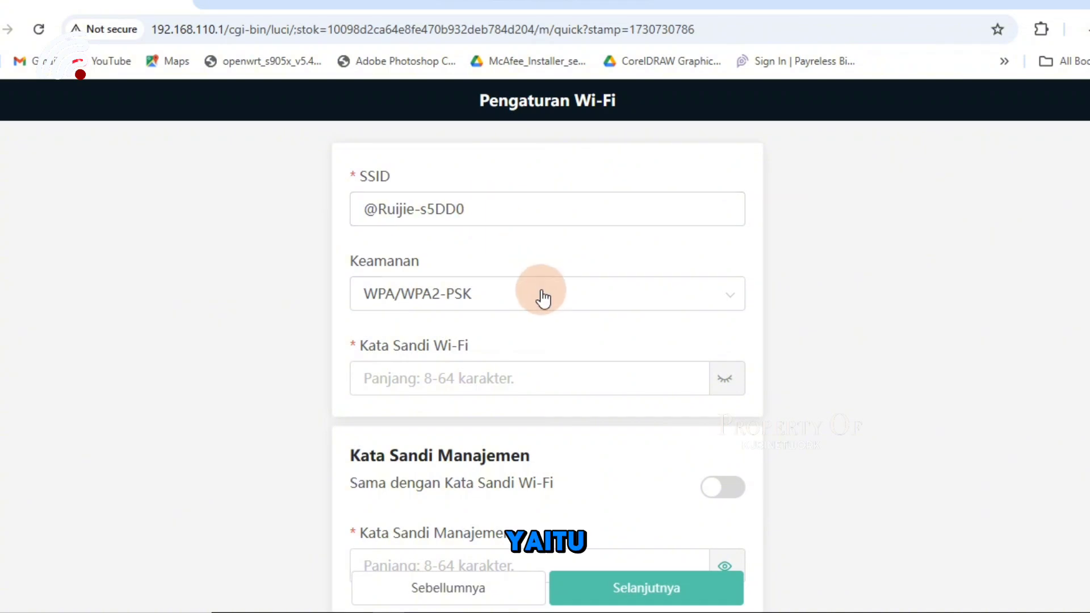
# - Set Wi-Fi security to Terbuka (open) and enter a management password
pyautogui.click(479, 205)
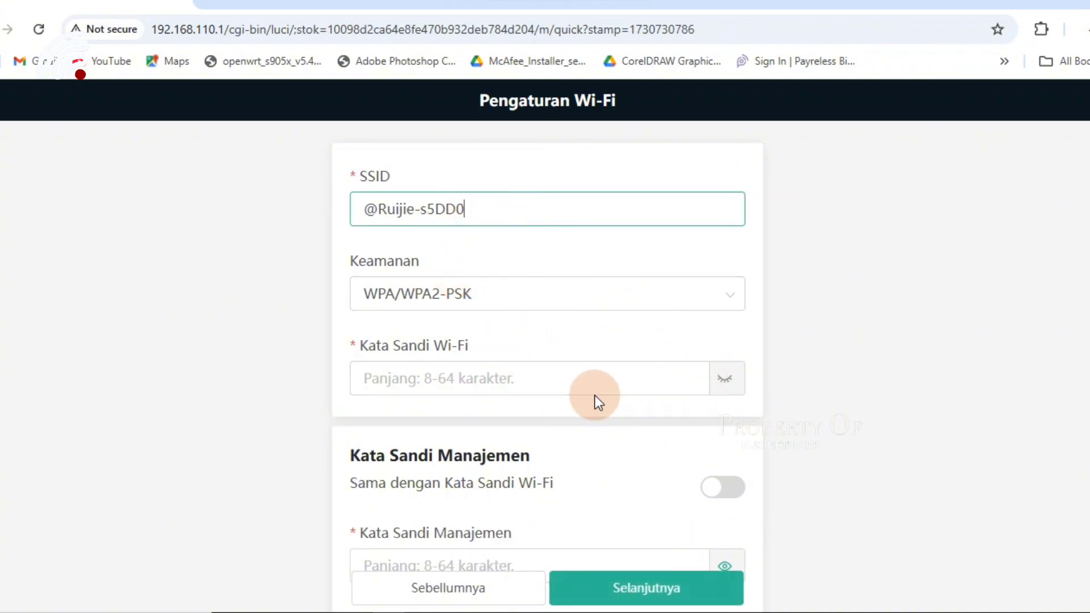
pyautogui.click(556, 295)
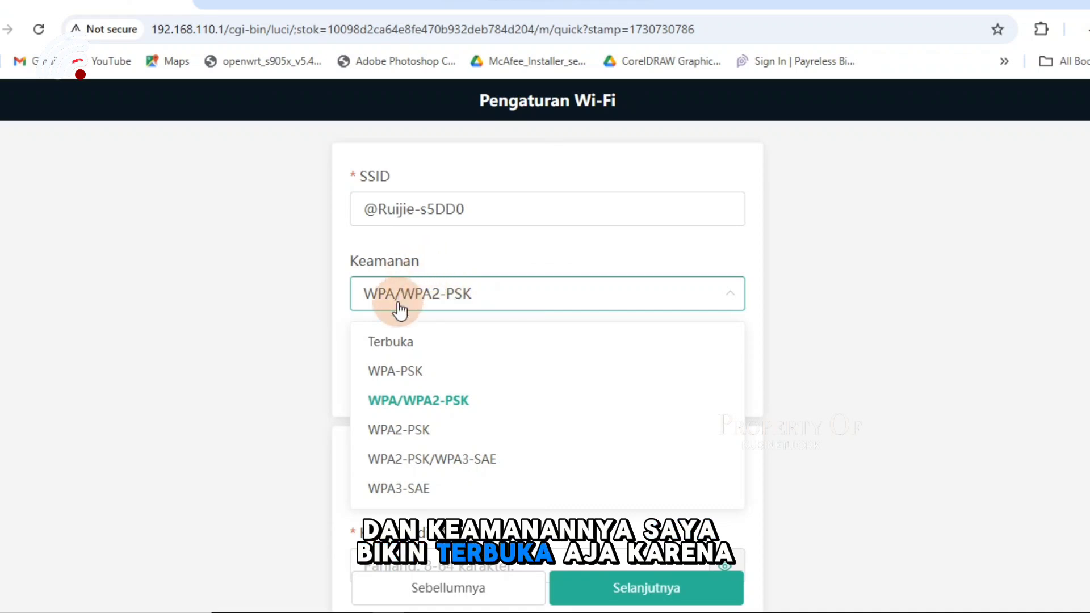
pyautogui.click(401, 343)
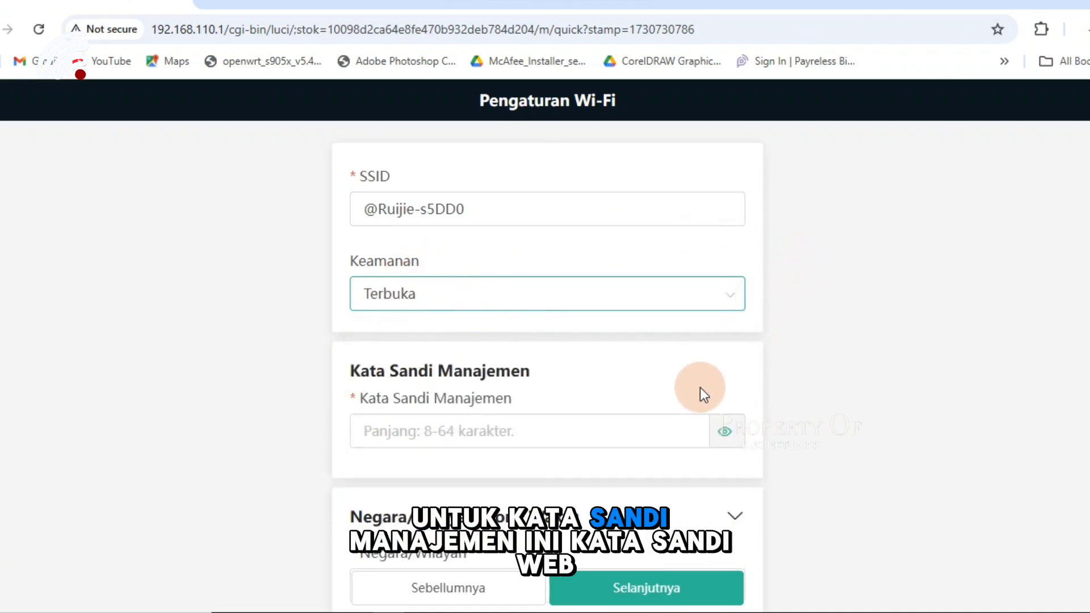
pyautogui.click(551, 438)
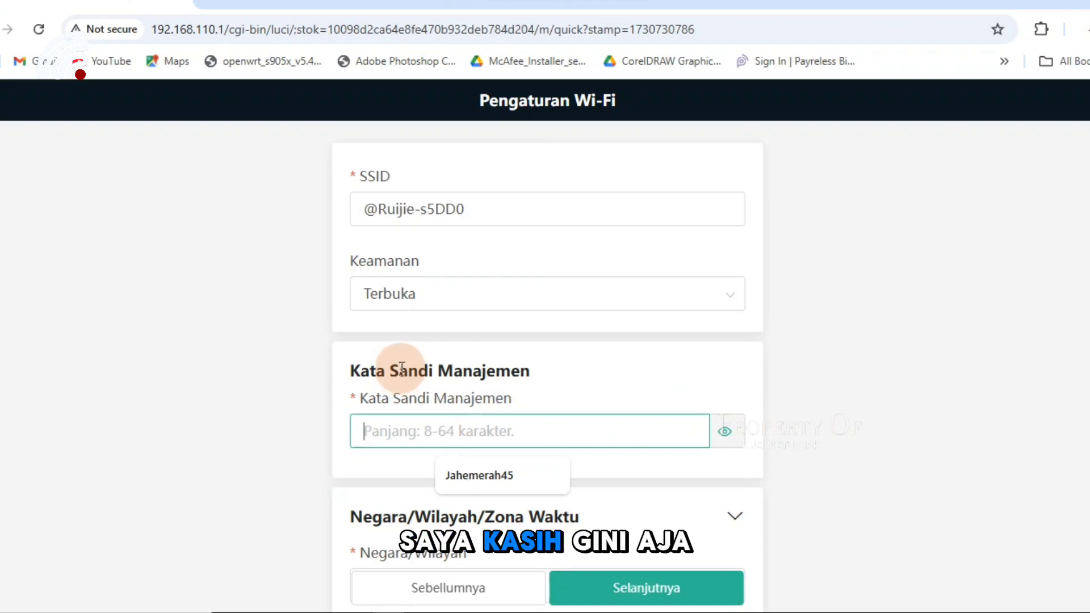
pyautogui.write('A')
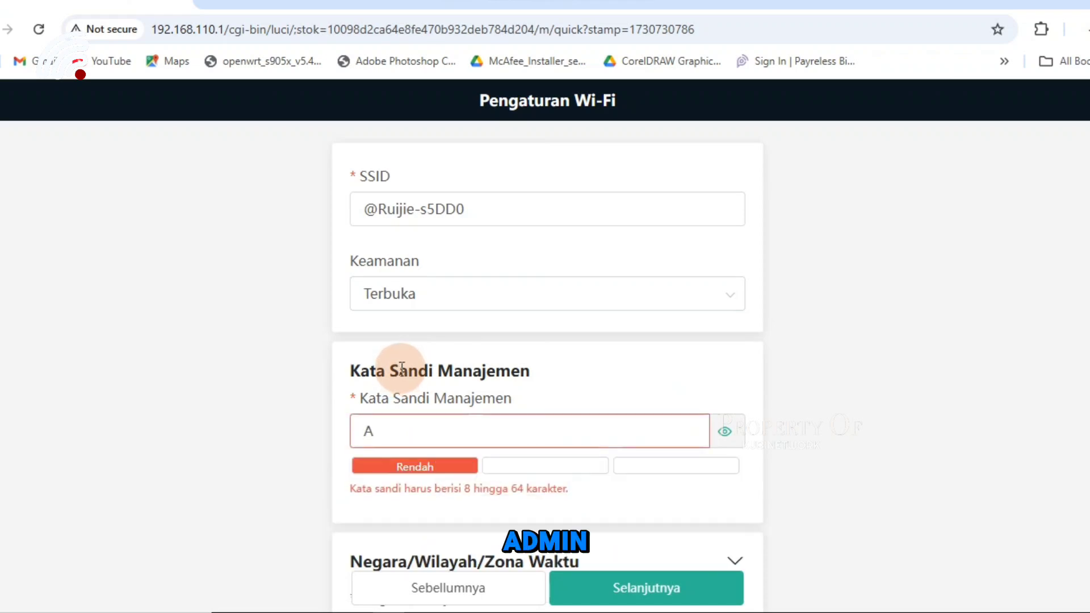
pyautogui.write('dmin123')
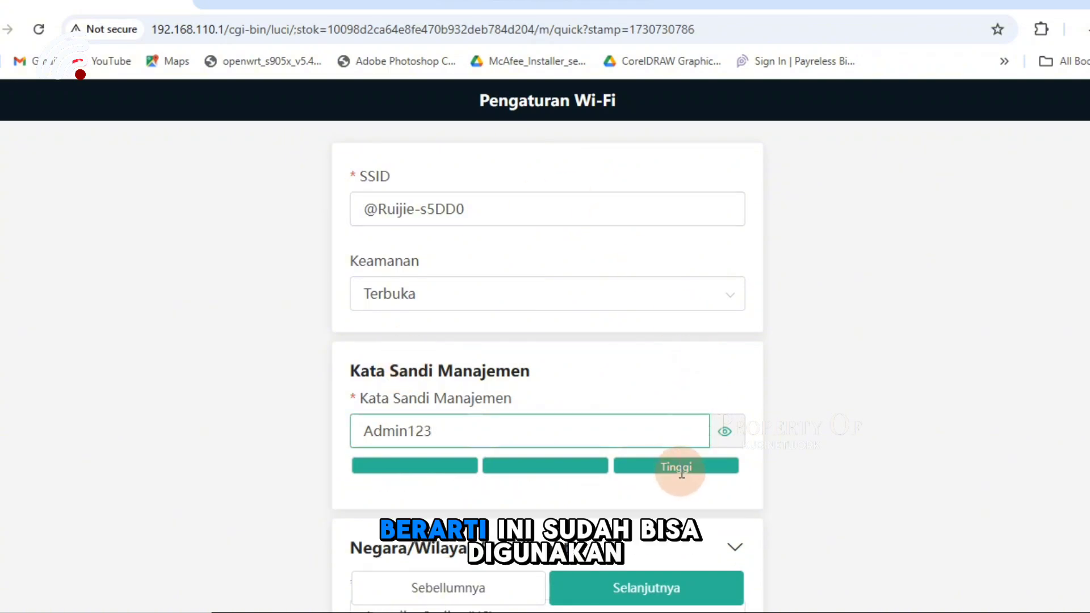
# - Choose Indonesia (ID) as the country and continue to the next setup step
pyautogui.scroll(-3, 681, 477)
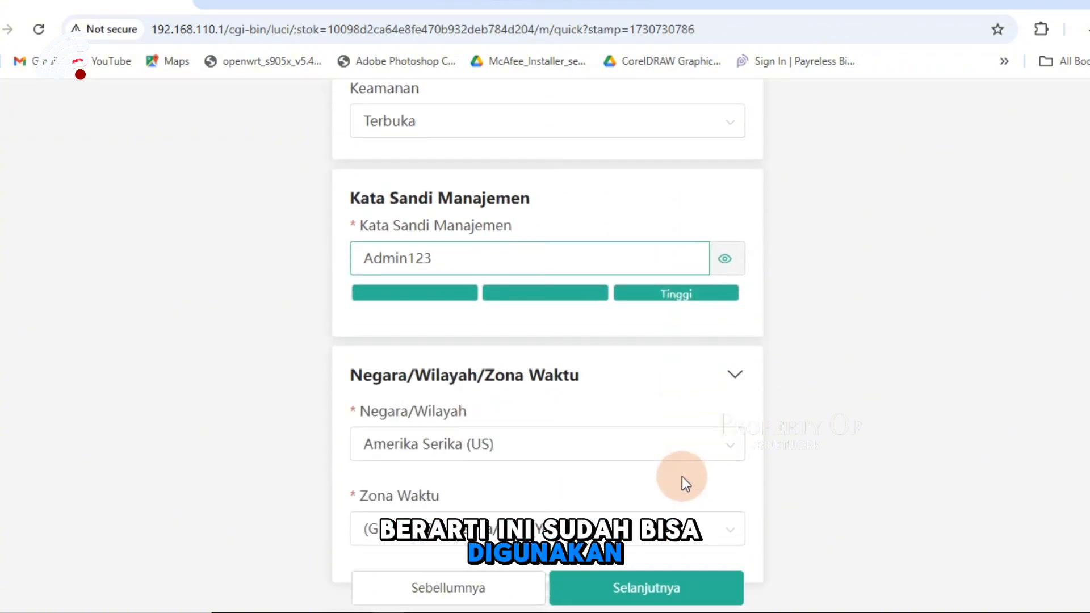
pyautogui.click(608, 445)
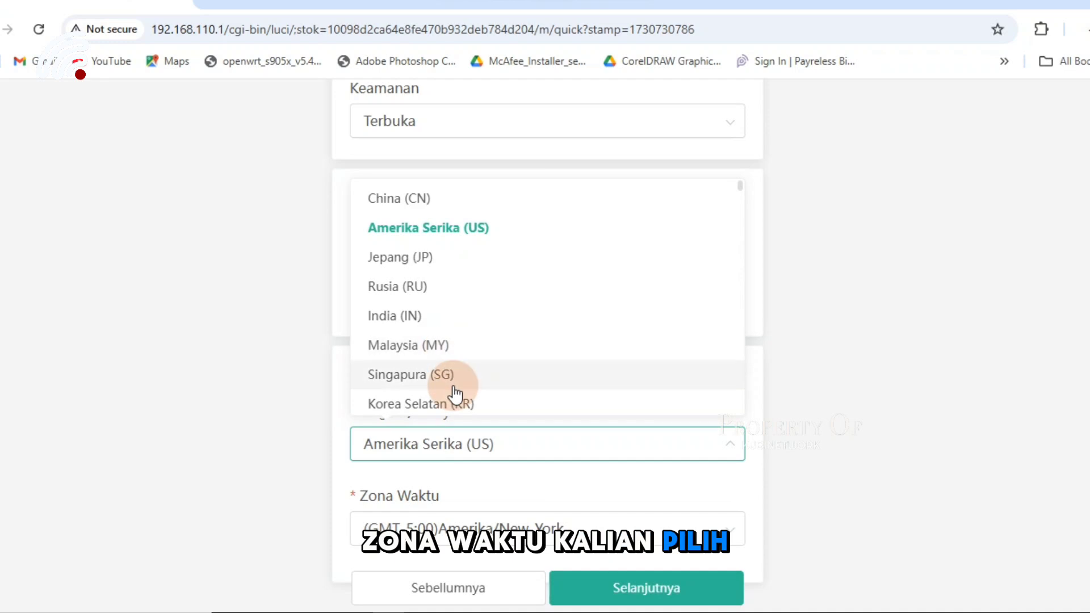
pyautogui.scroll(-2, 451, 378)
pyautogui.click(444, 349)
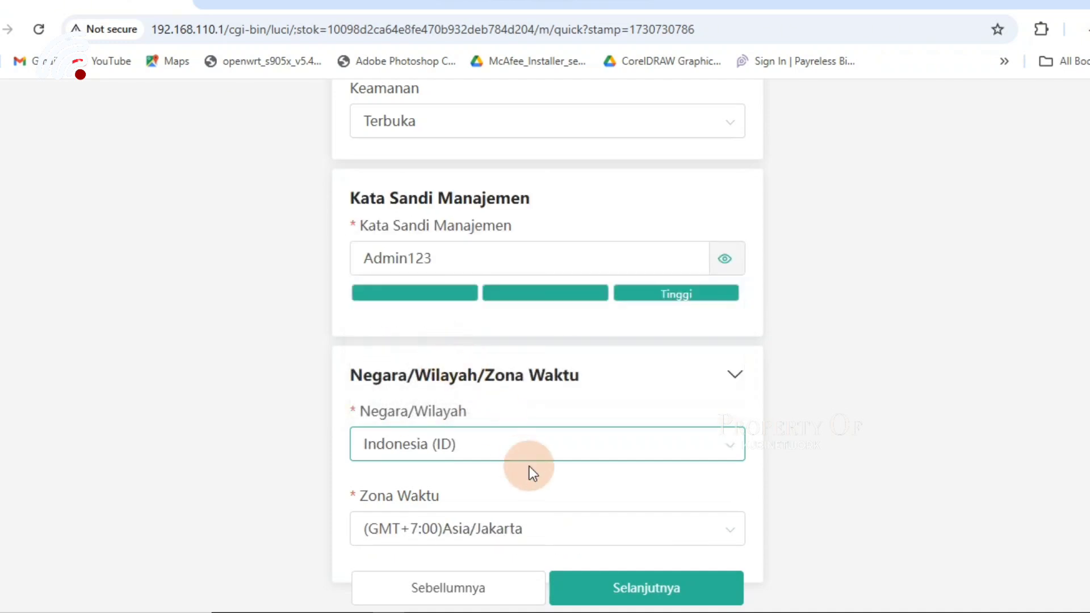
pyautogui.scroll(-1, 544, 481)
pyautogui.click(638, 584)
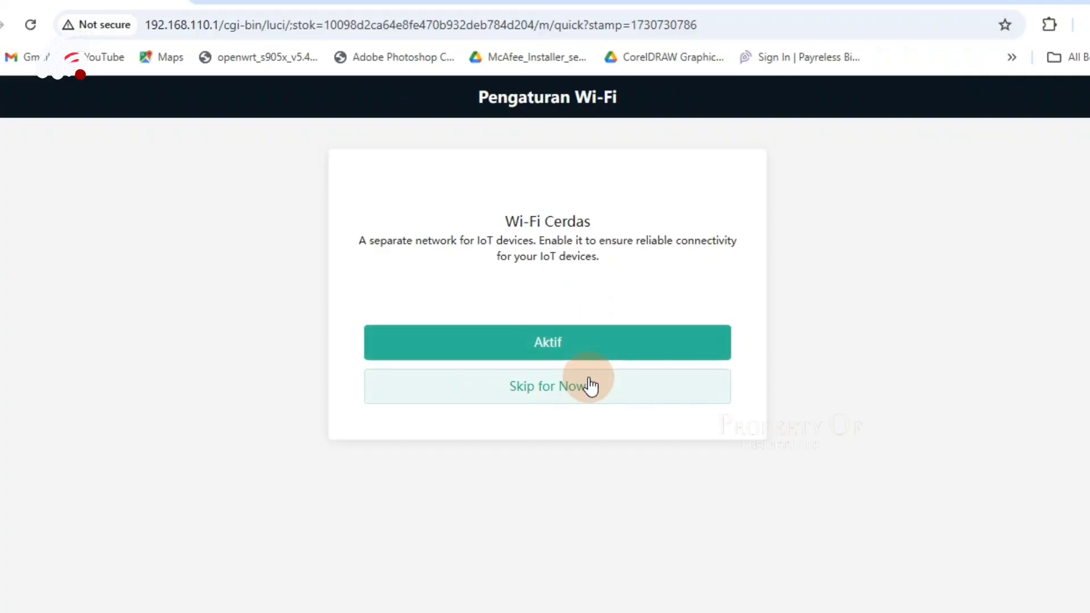
# - Skip the separate IoT Wi-Fi on the Wi-Fi Cerdas page and apply the configuration
pyautogui.click(588, 390)
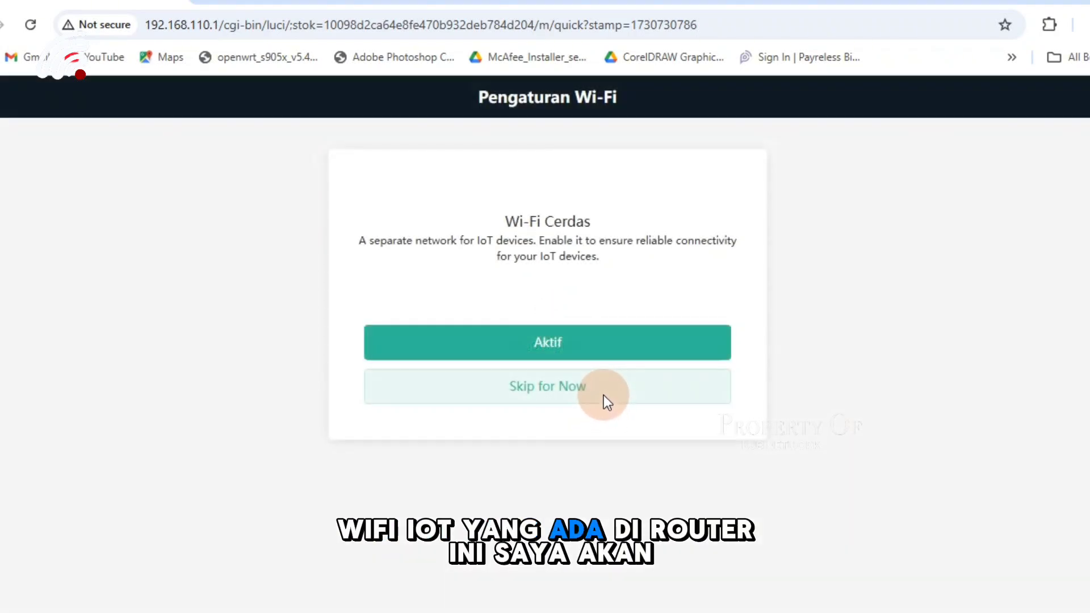
pyautogui.click(604, 395)
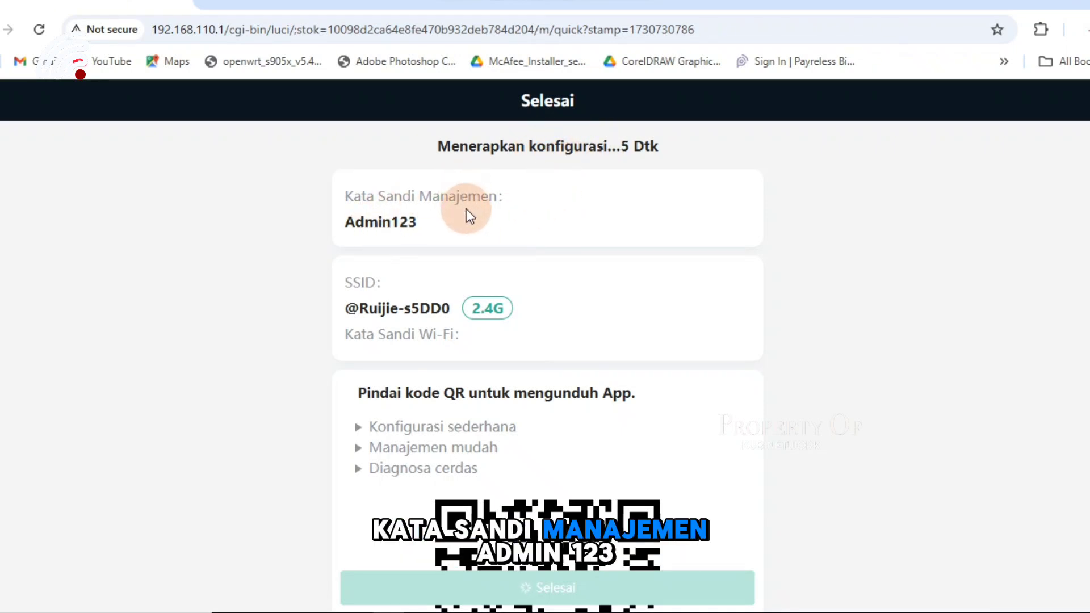
# - Review the Selesai summary and finish the wizard to reach the EW300N home overview
pyautogui.scroll(-2, 468, 237)
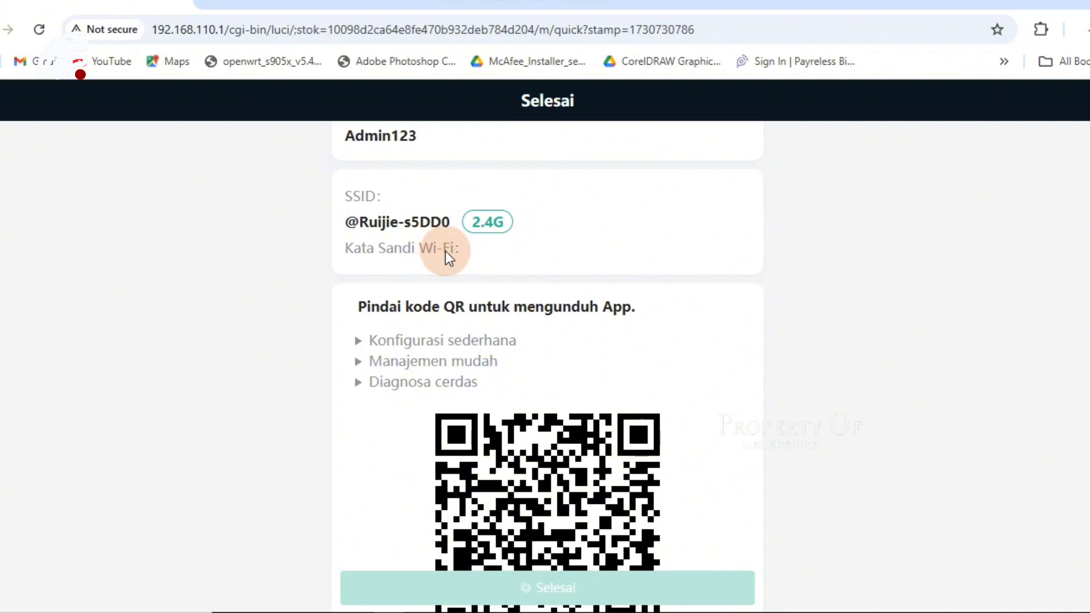
pyautogui.scroll(-2, 454, 267)
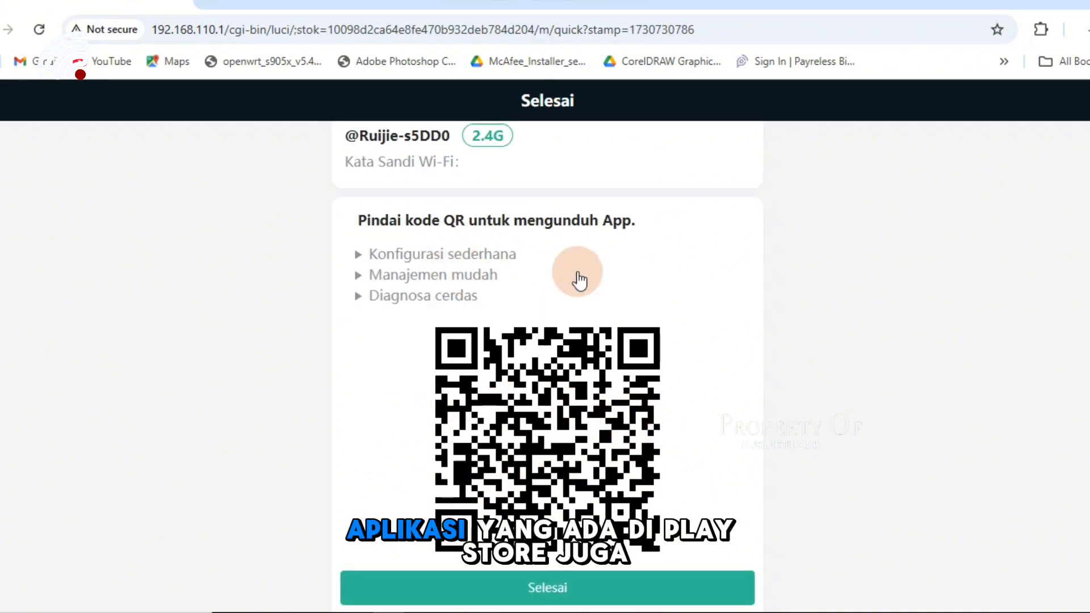
pyautogui.scroll(-2, 578, 347)
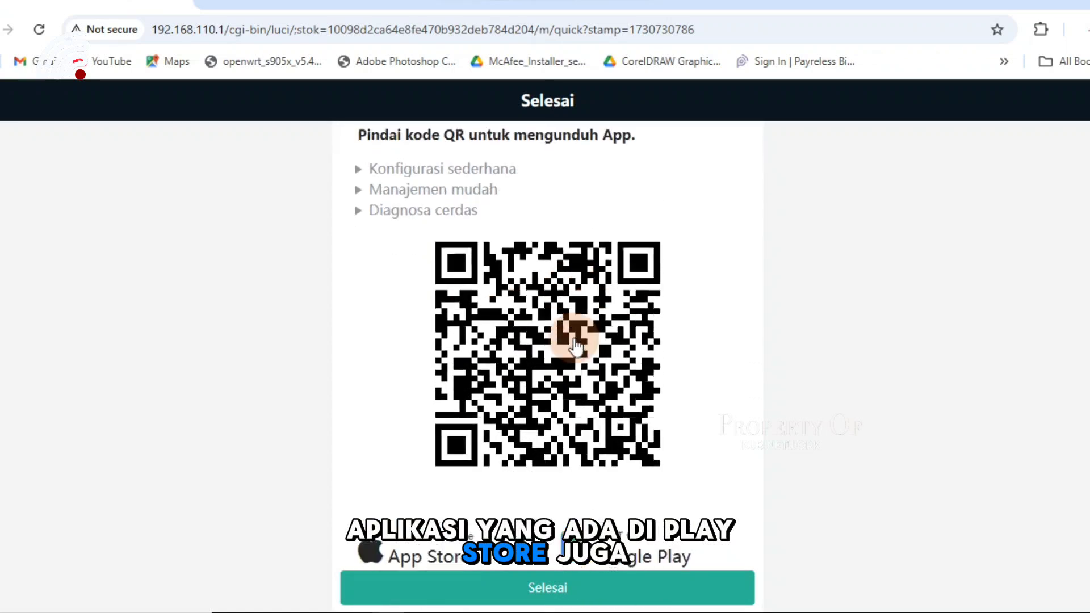
pyautogui.scroll(3, 574, 343)
pyautogui.scroll(-4, 563, 382)
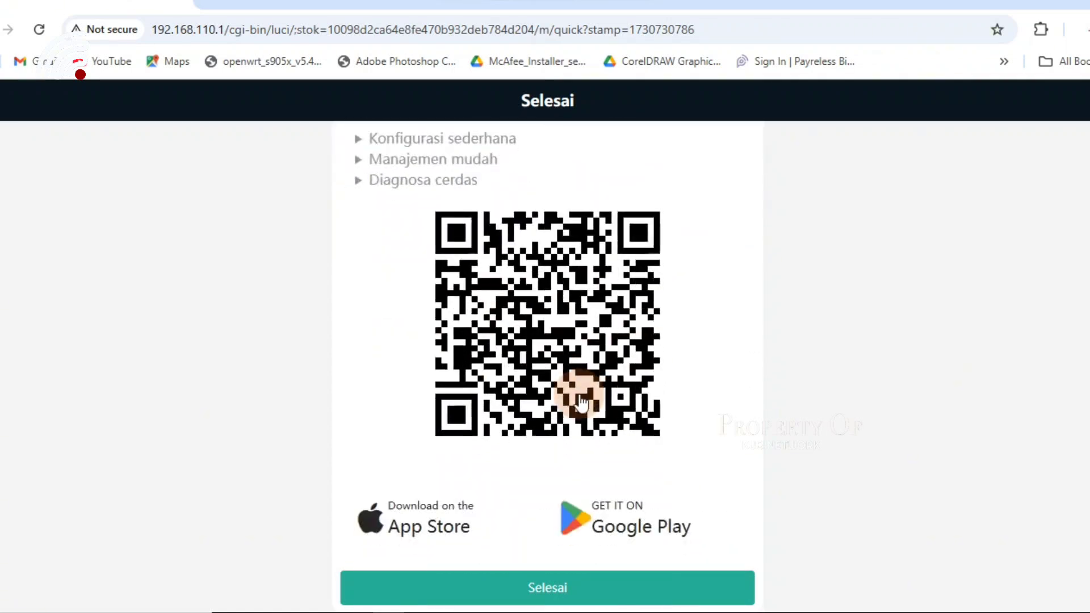
pyautogui.click(603, 596)
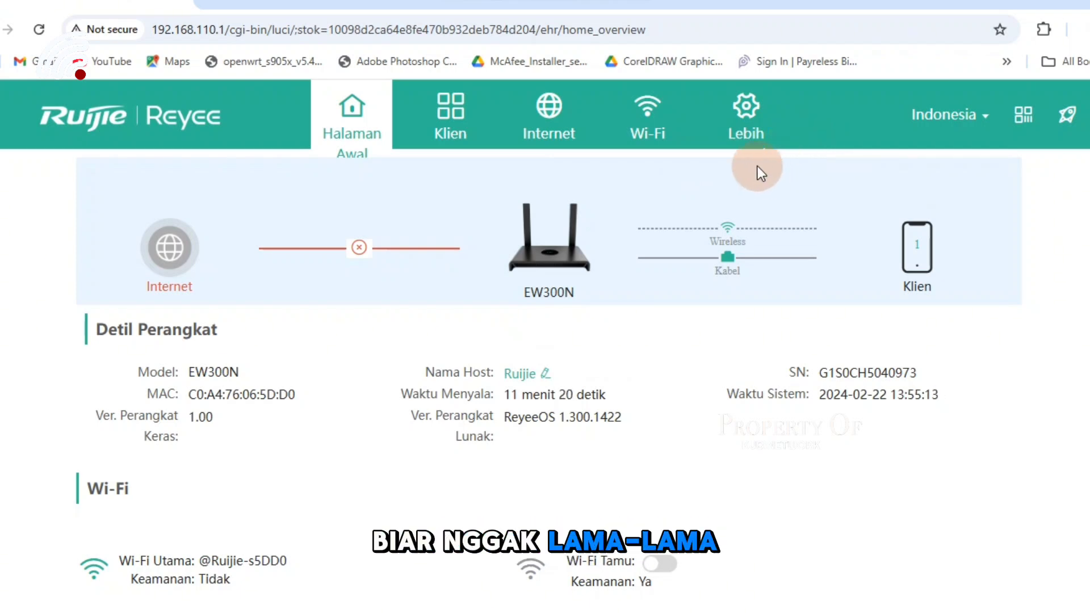
# - Under Lebih > Mode Kerja, select WISP mode with DHCP Internet and continue
pyautogui.click(740, 122)
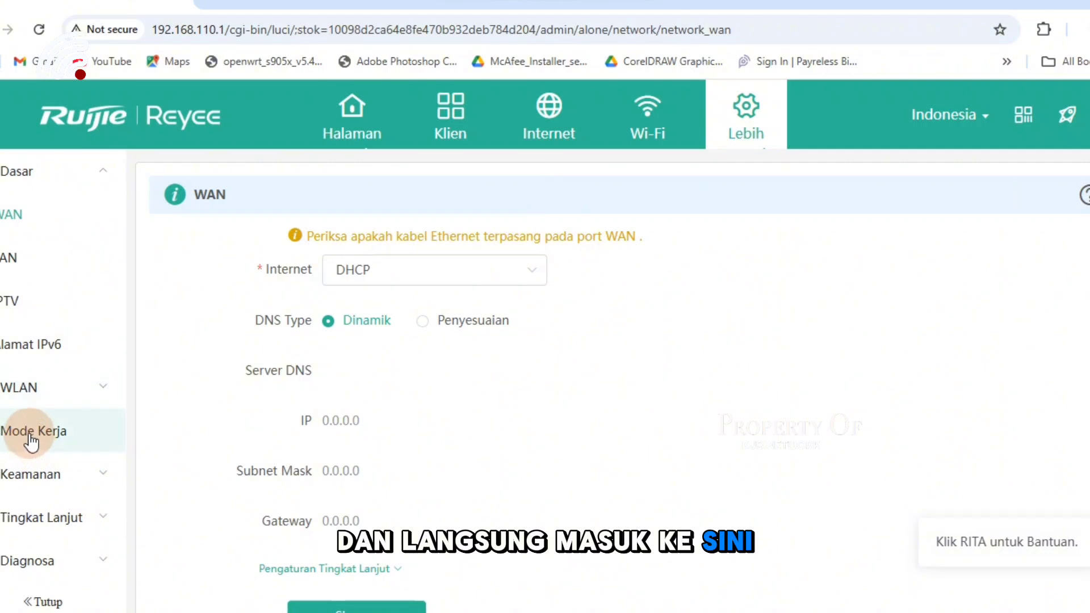
pyautogui.click(27, 431)
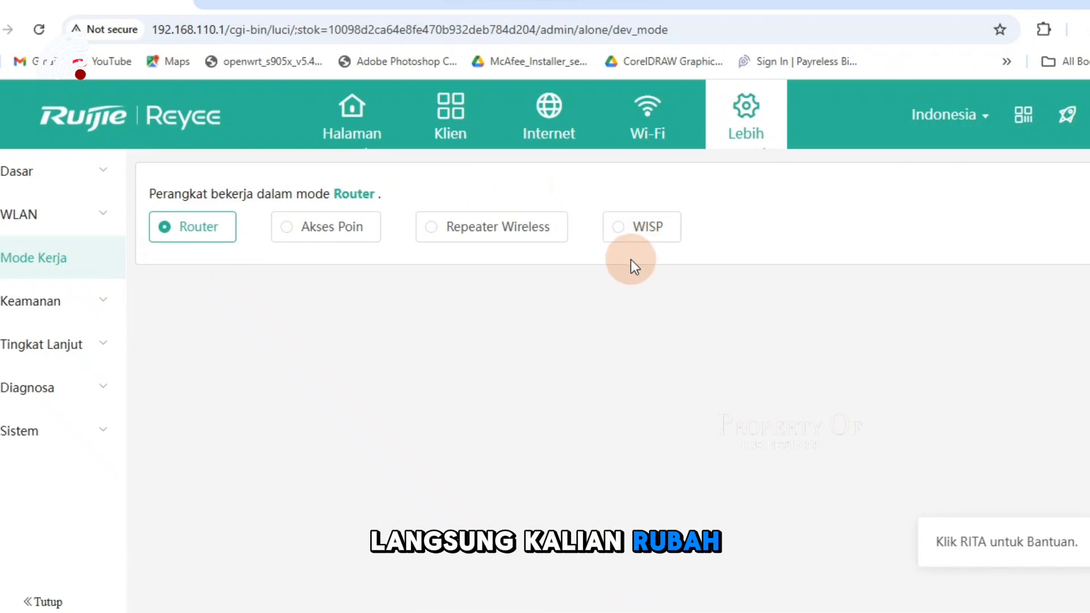
pyautogui.click(634, 238)
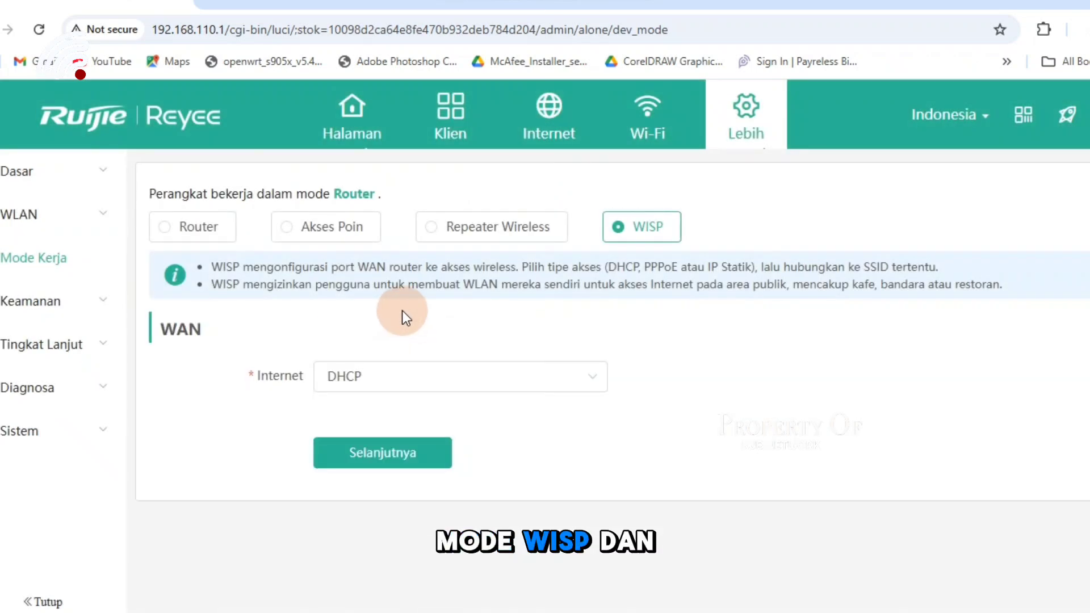
pyautogui.click(450, 374)
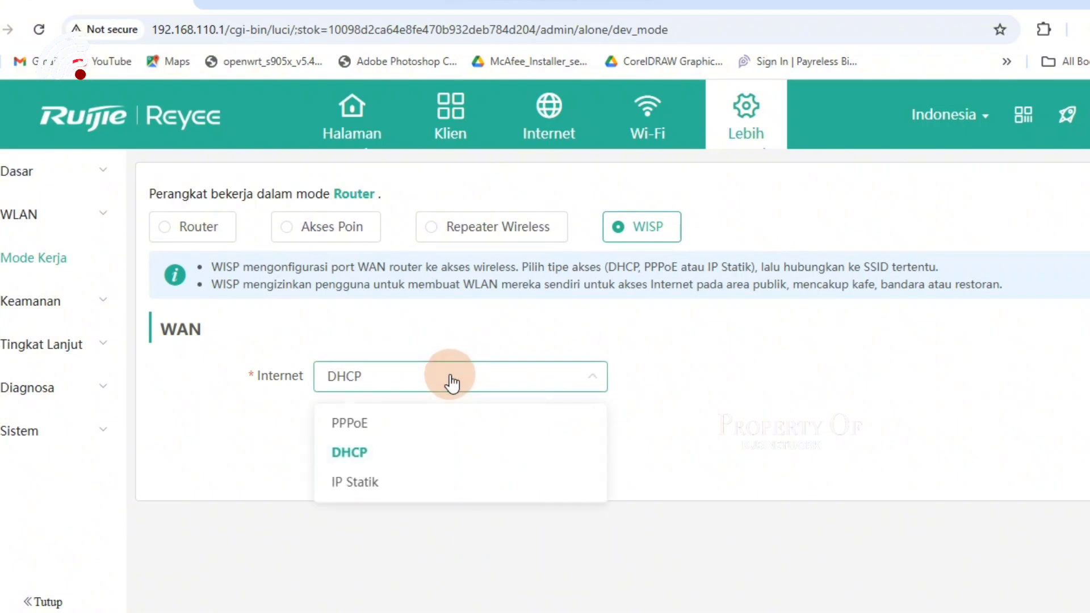
pyautogui.click(350, 454)
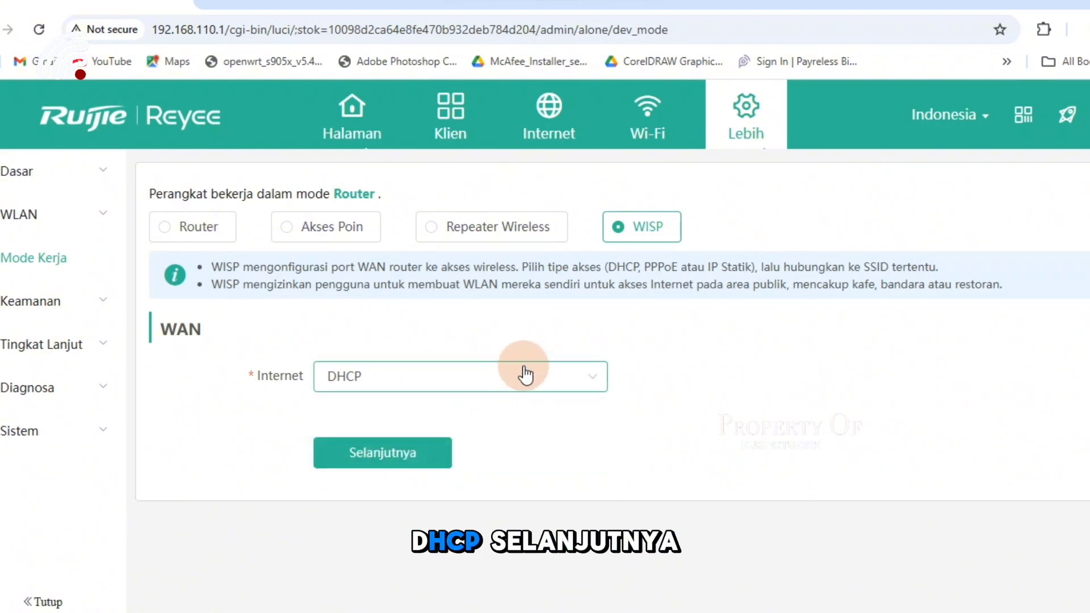
pyautogui.click(379, 453)
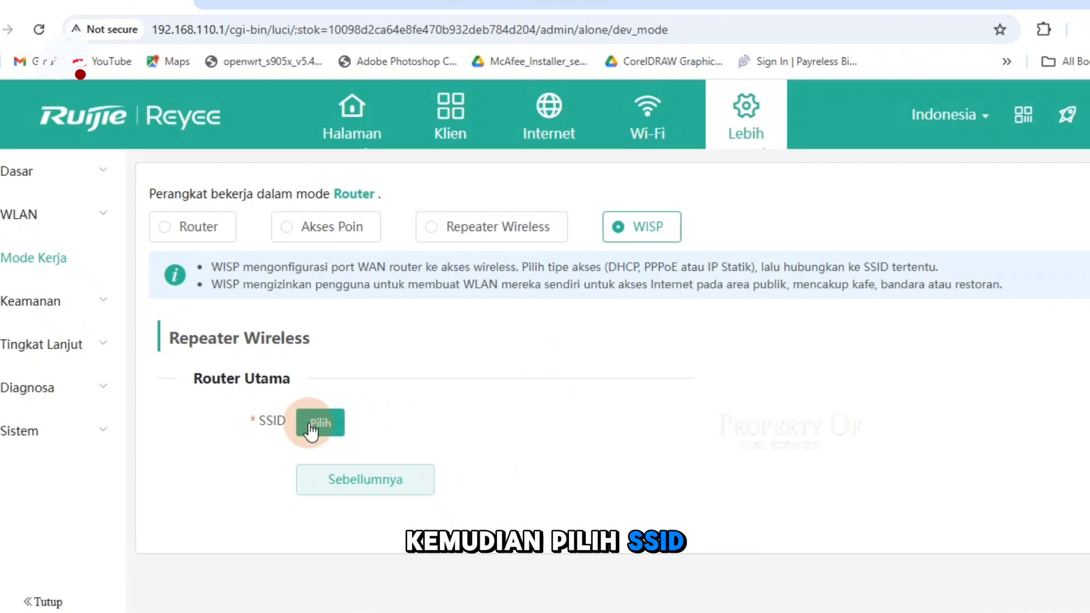
# - Open the 2.4G Daftar Wi-Fi scan list beside Router Utama and browse the nearby networks
pyautogui.click(309, 429)
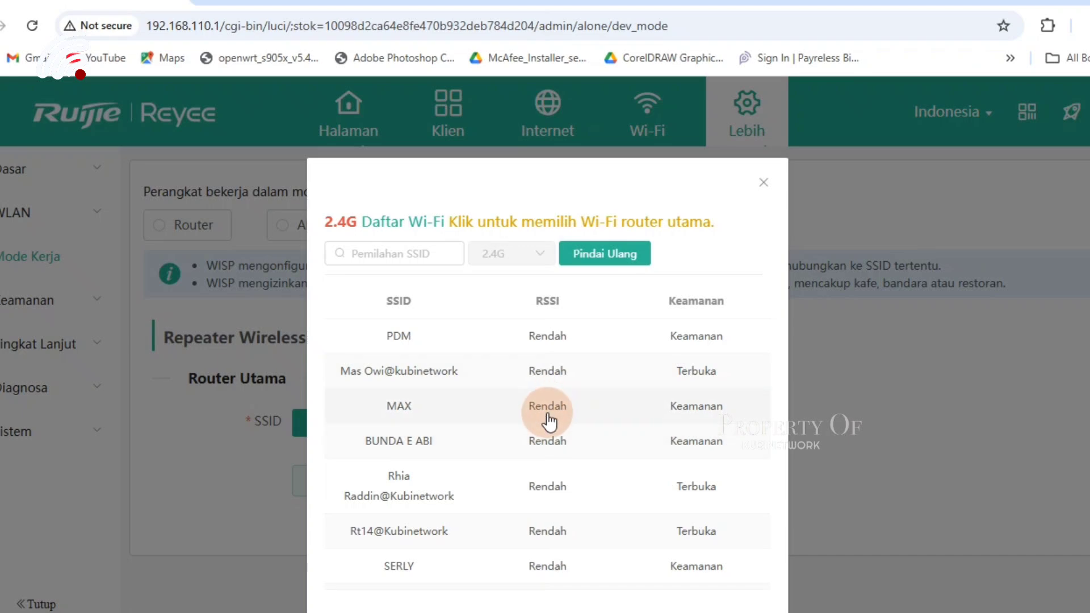
pyautogui.scroll(-2, 553, 473)
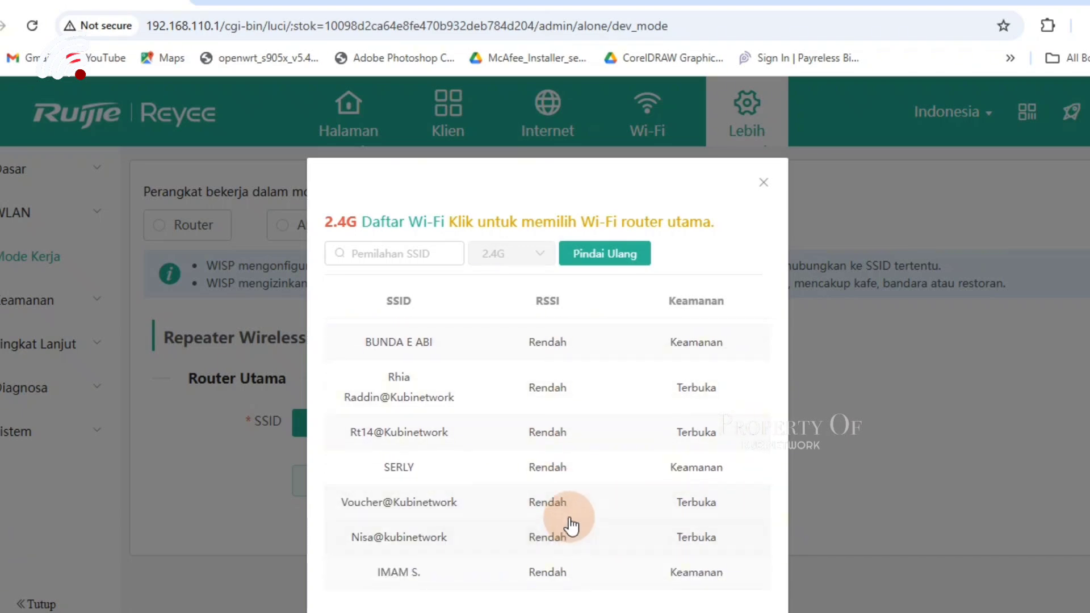
pyautogui.scroll(2, 567, 518)
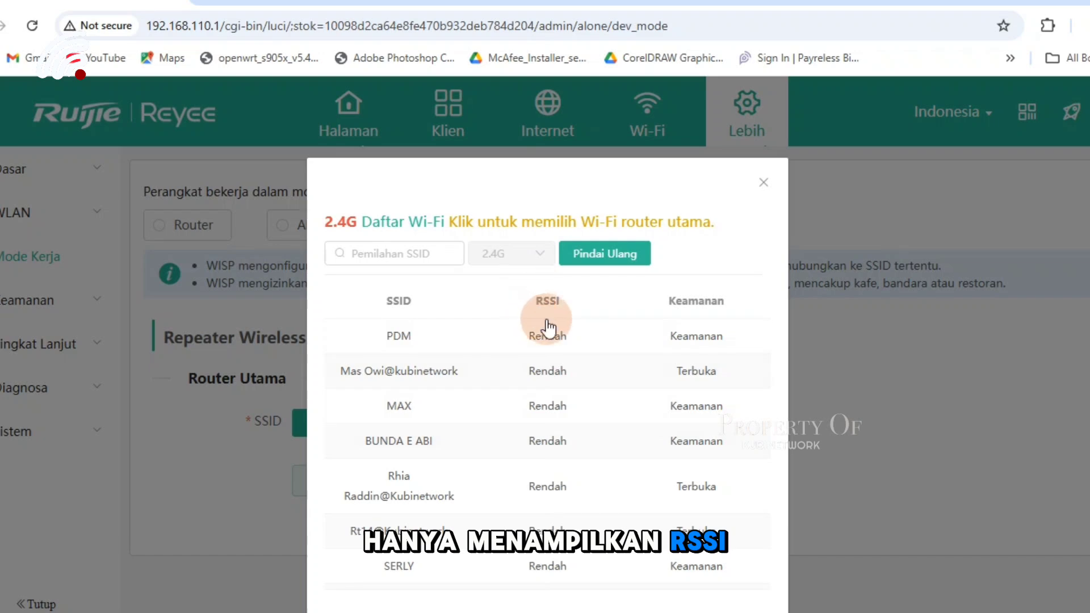
pyautogui.scroll(-1, 550, 448)
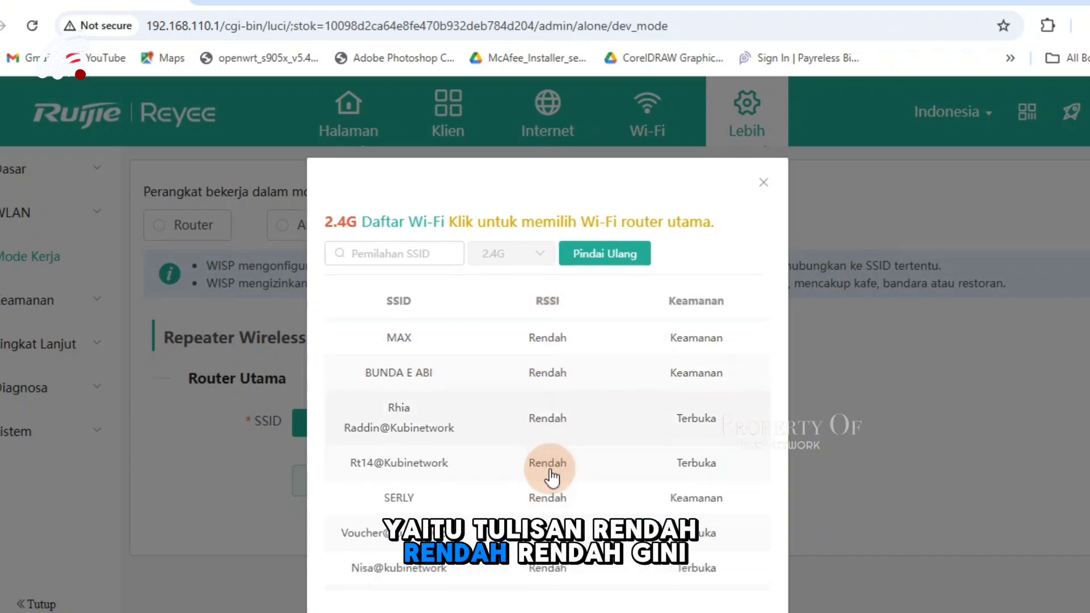
pyautogui.scroll(-1, 550, 479)
pyautogui.scroll(2, 555, 446)
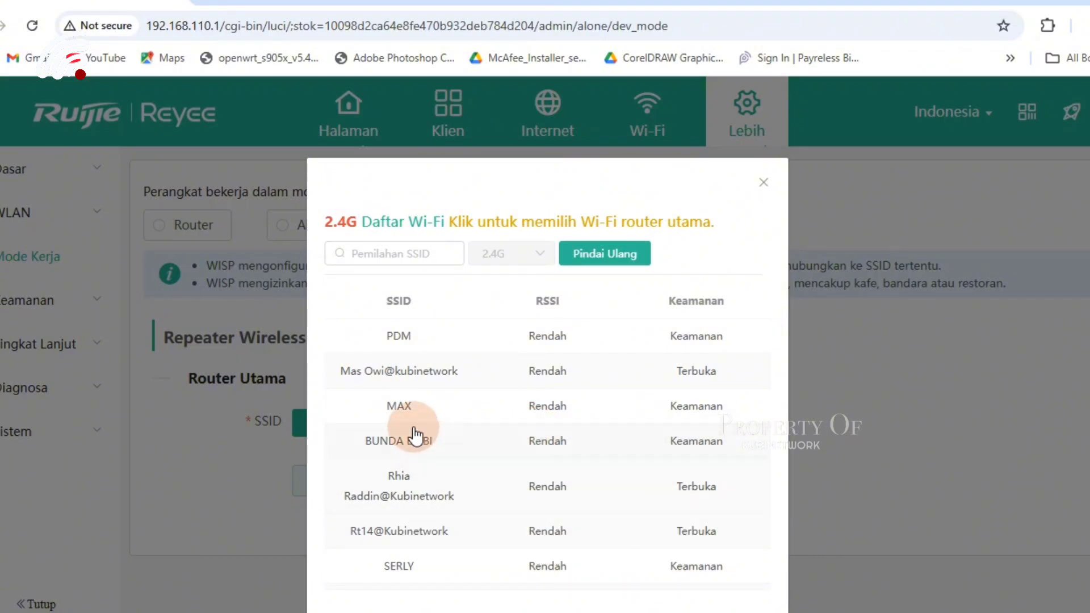
# - Select MAX as the upstream Wi-Fi and keep a separate new local Wi-Fi (Wi-Fi Baru)
pyautogui.click(417, 404)
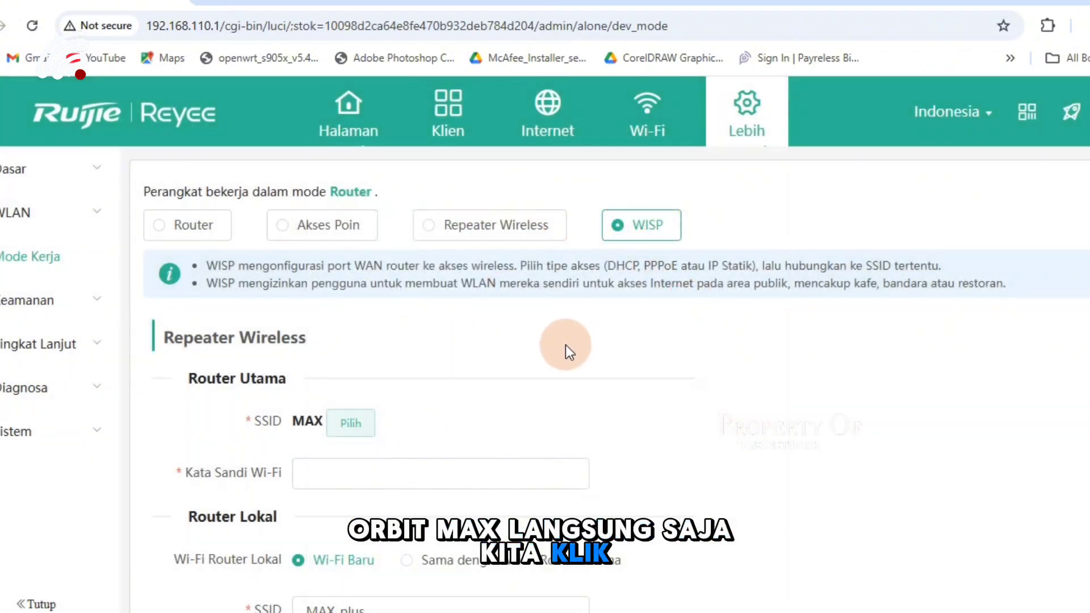
pyautogui.scroll(-3, 565, 345)
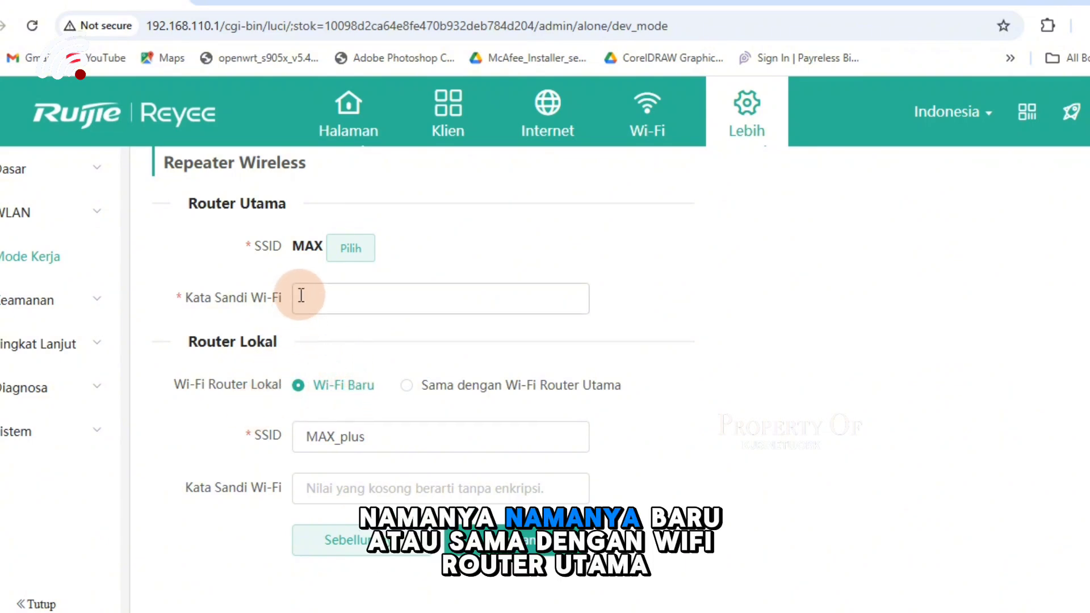
pyautogui.click(410, 387)
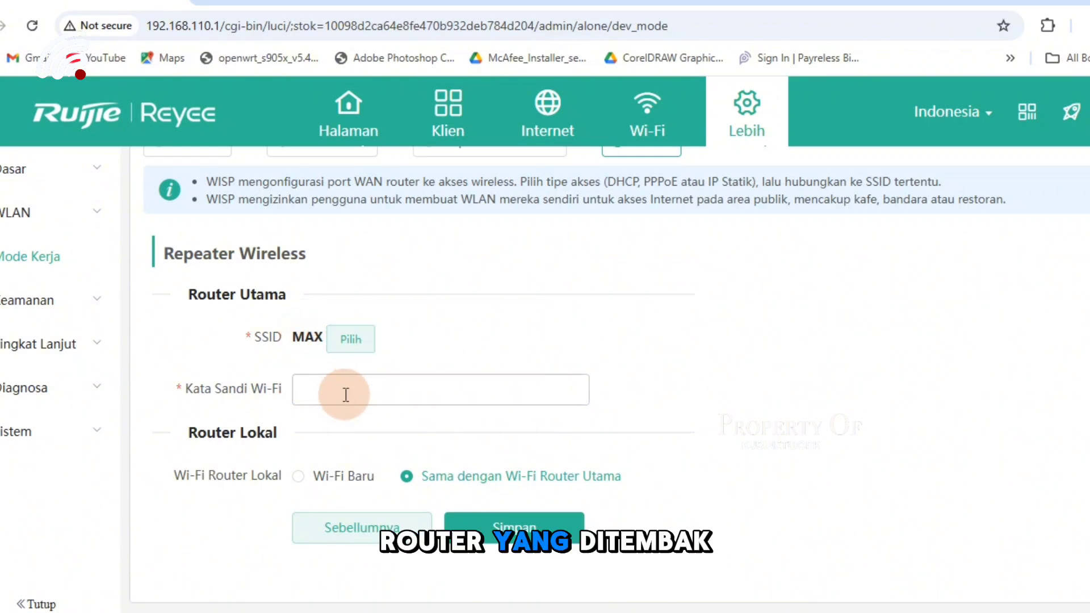
pyautogui.click(299, 477)
pyautogui.scroll(-2, 419, 486)
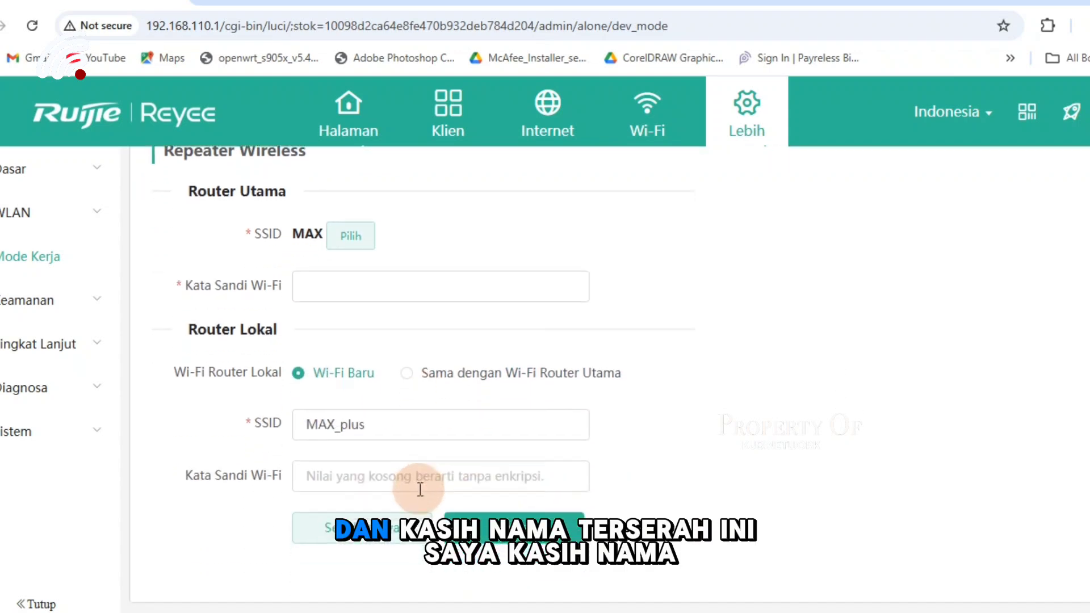
# - Keep the local SSID MAX_plus and enter its Wi-Fi password, revealing it to check
pyautogui.click(324, 413)
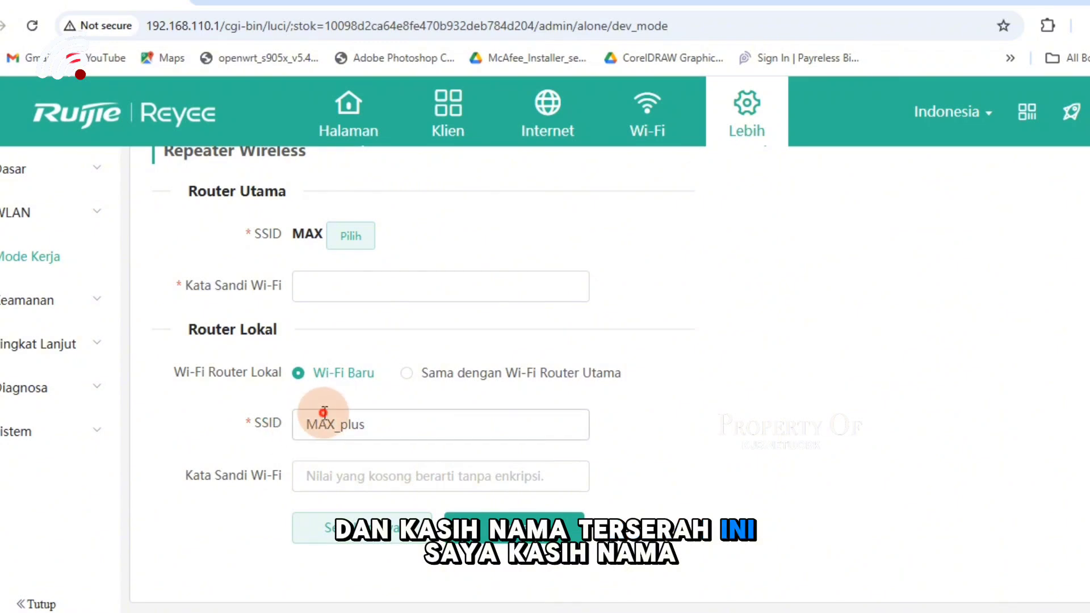
pyautogui.click(382, 425)
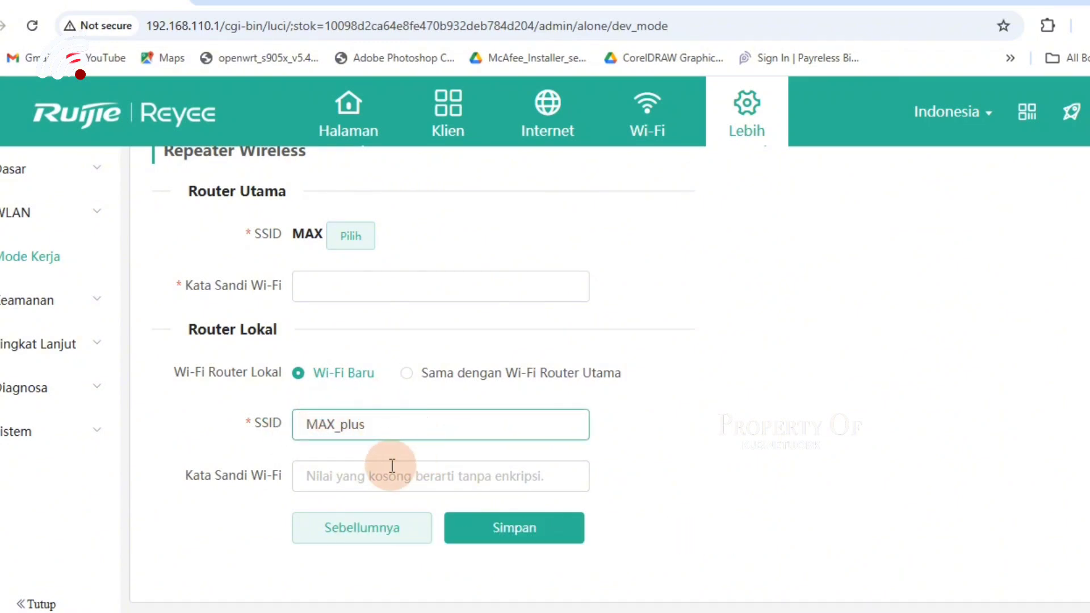
pyautogui.click(351, 483)
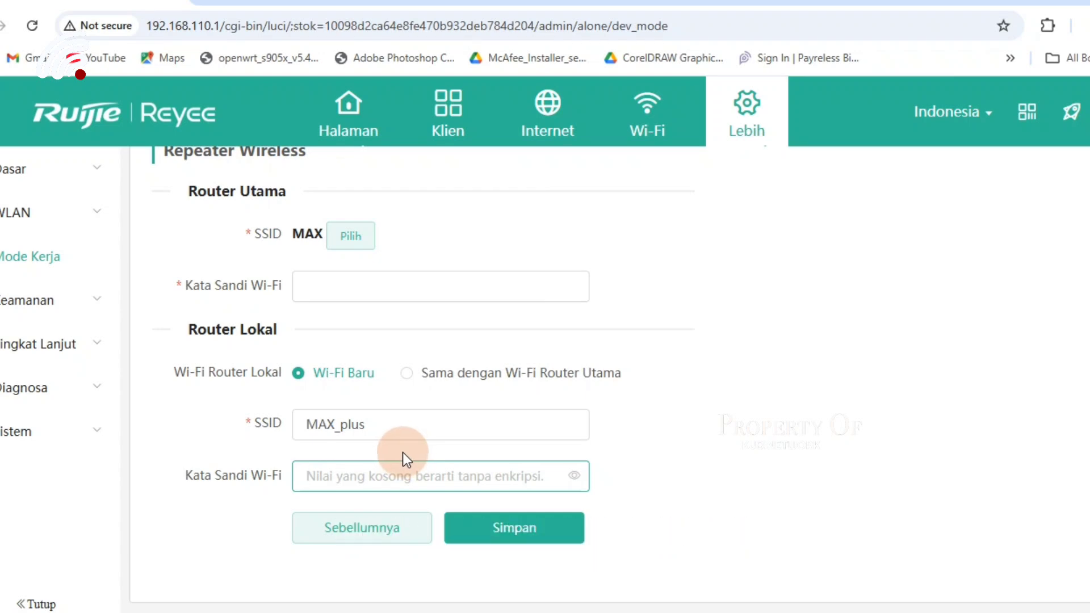
pyautogui.write('1234567')
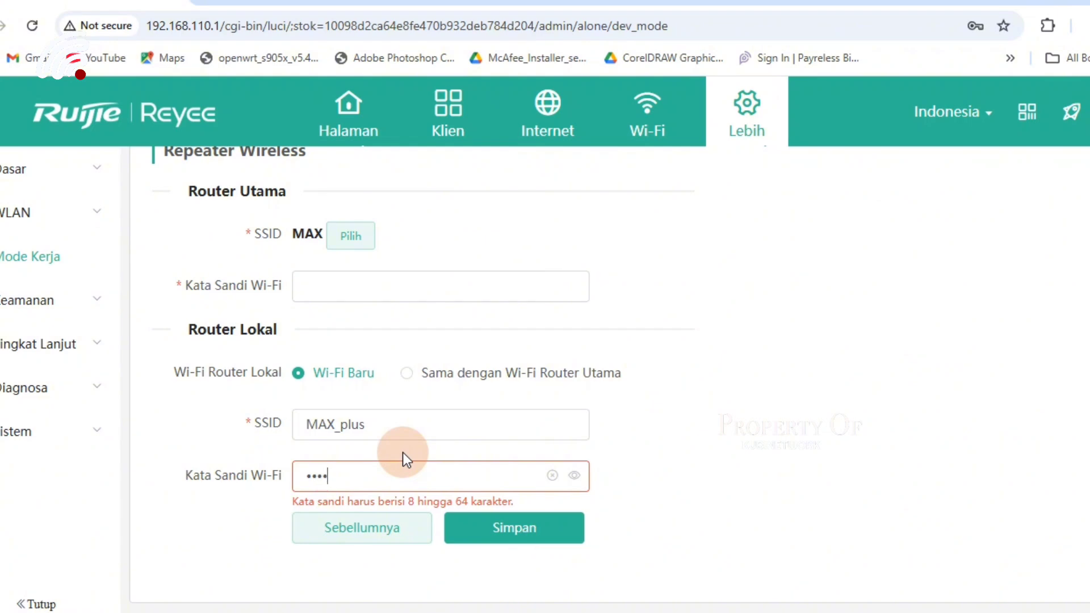
pyautogui.write('89')
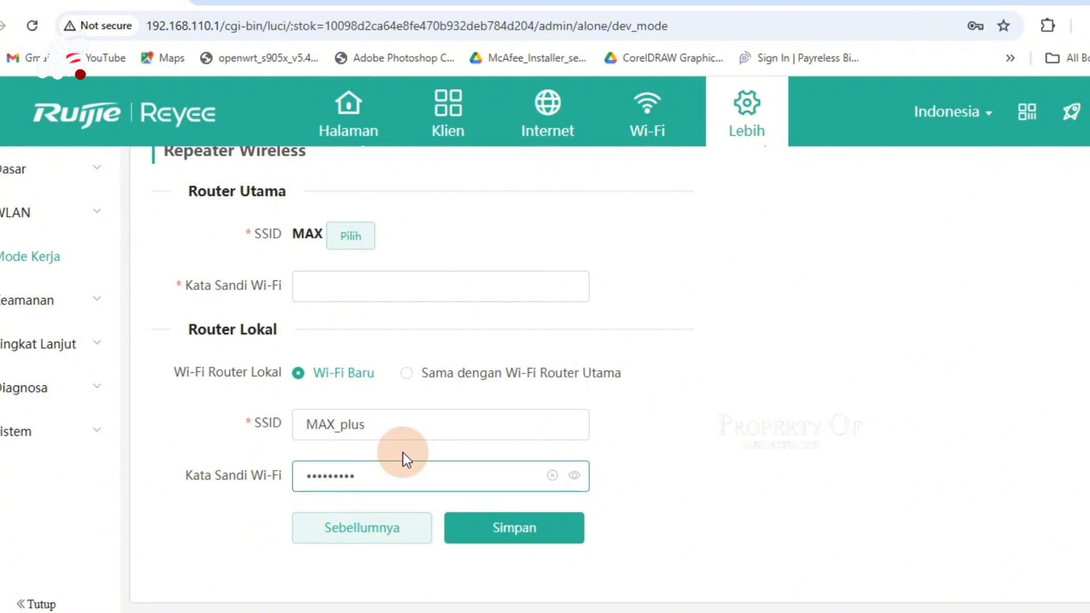
pyautogui.click(575, 475)
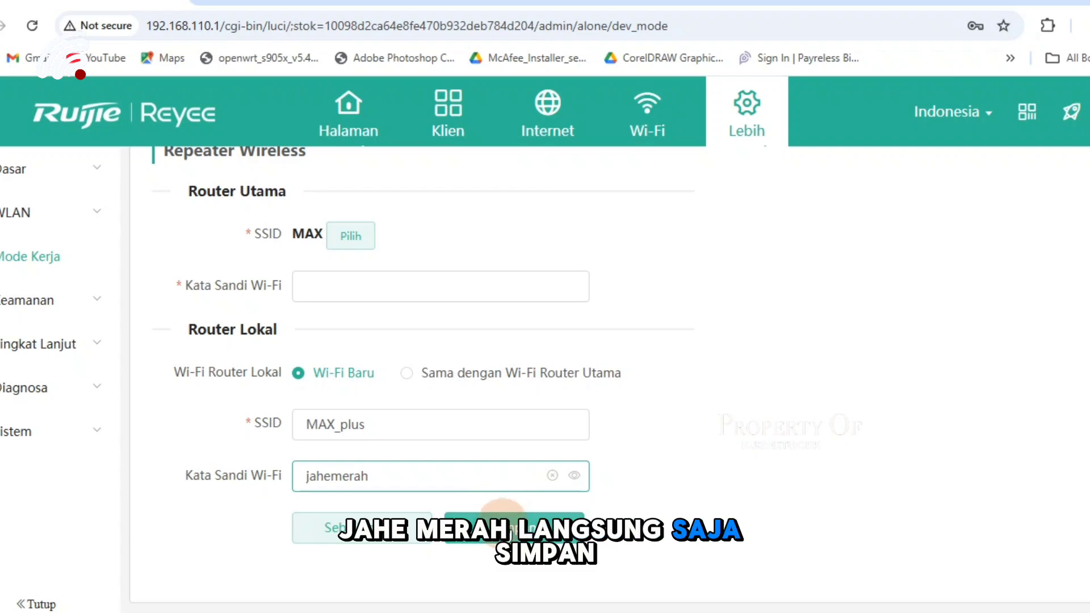
# - Save the WISP settings and enter the upstream MAX Wi-Fi password
pyautogui.click(499, 519)
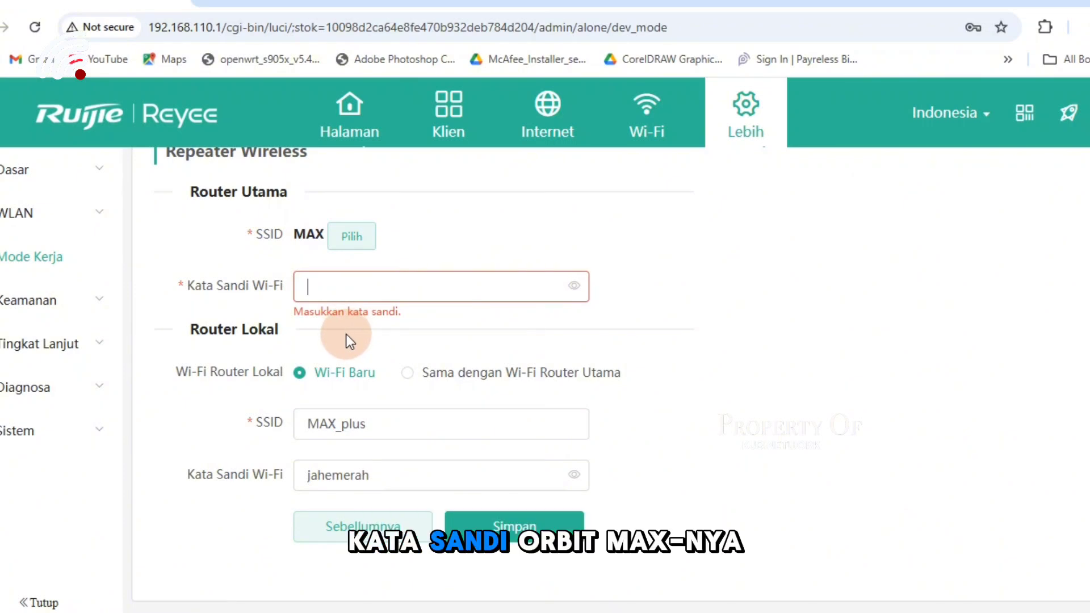
pyautogui.write('•••••')
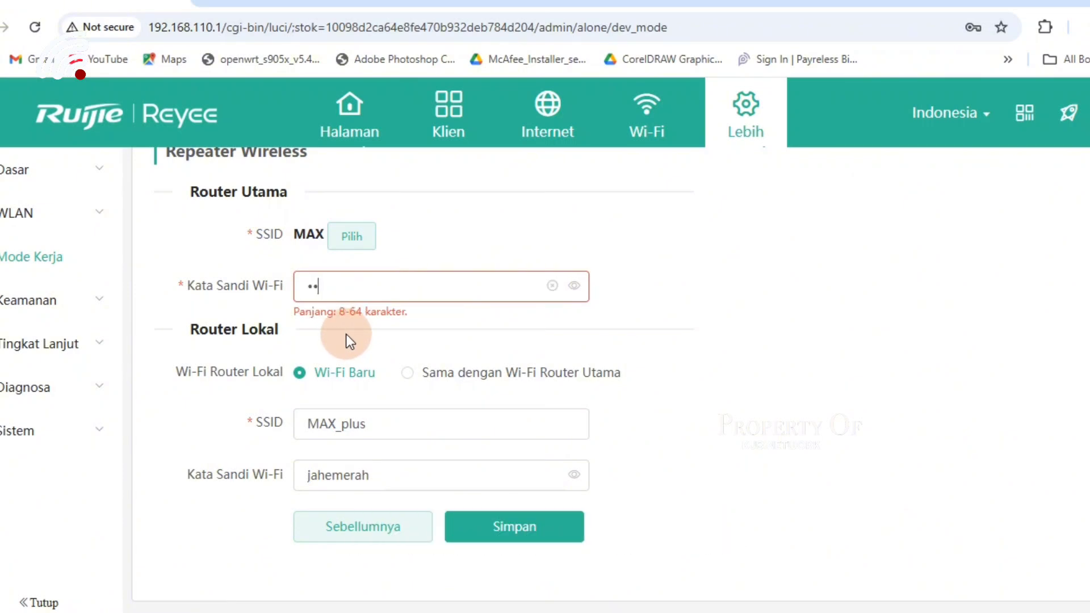
pyautogui.write('••••')
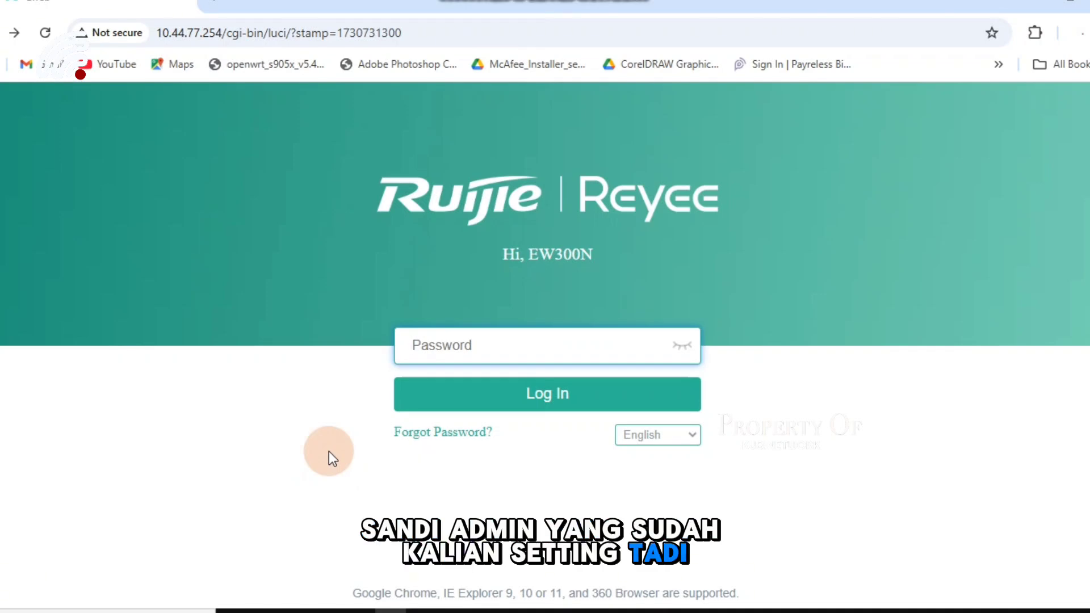
# - Log back in to the router with the admin password
pyautogui.write('••')
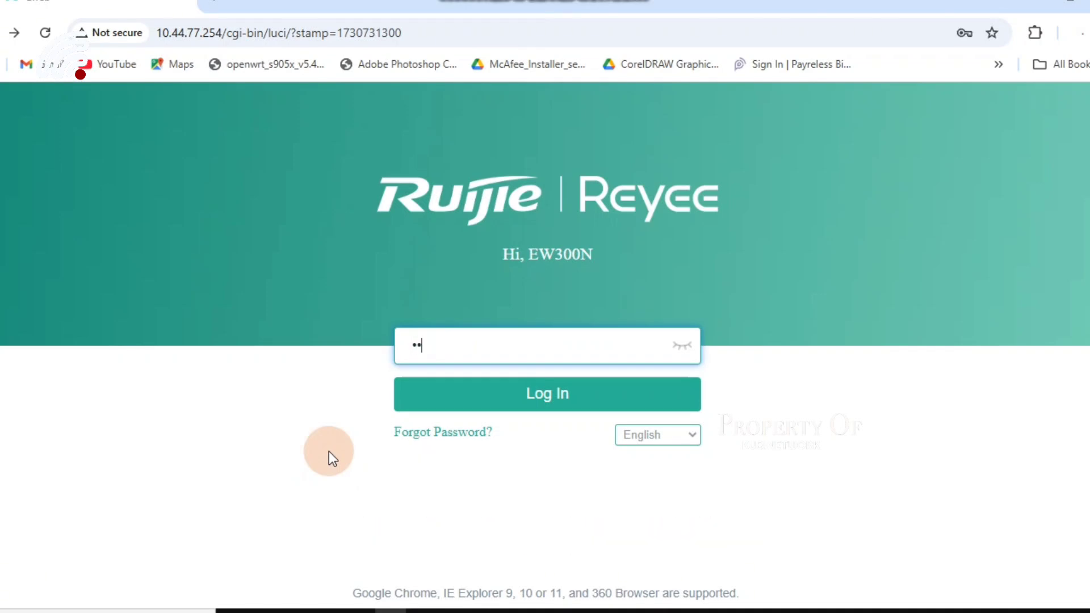
pyautogui.write('••••••')
pyautogui.press('Return')
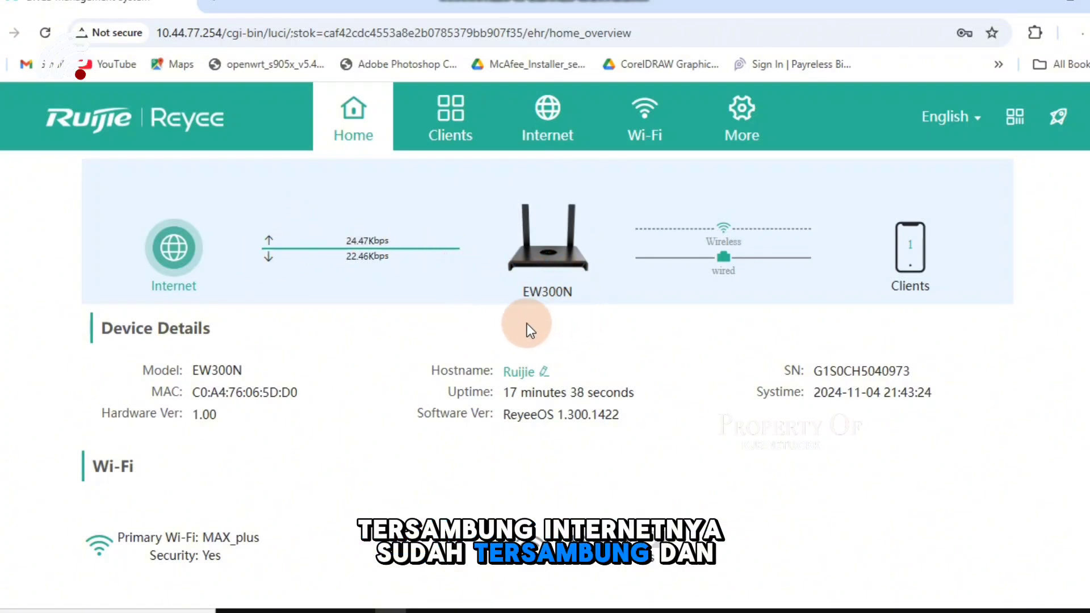
# - Check Ethernet status on the home overview, then view the Wi-Fi settings for MAX_plus
pyautogui.scroll(-2, 197, 512)
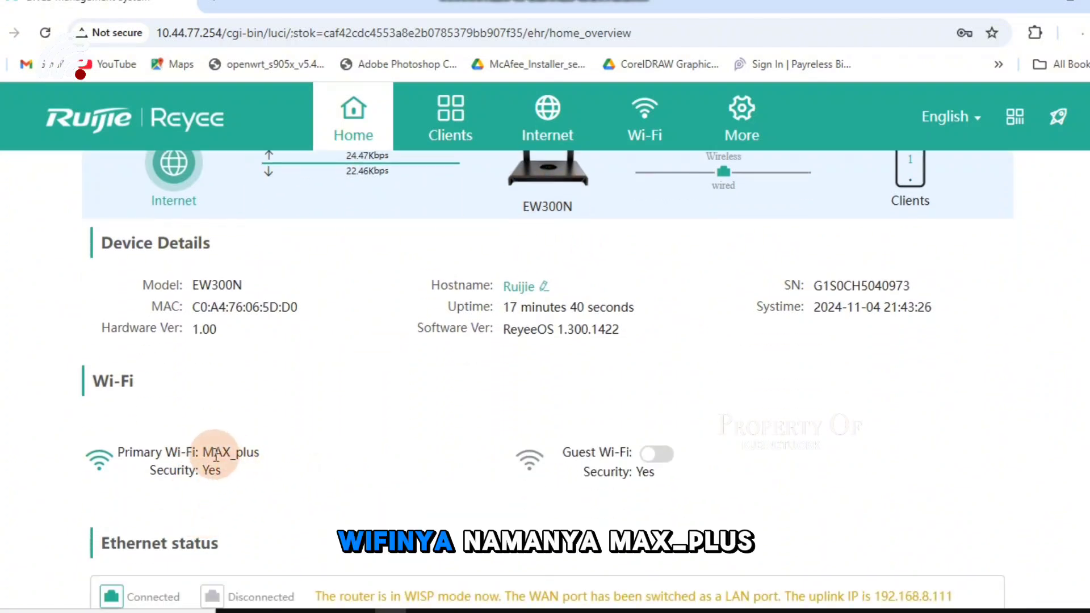
pyautogui.scroll(-2, 256, 452)
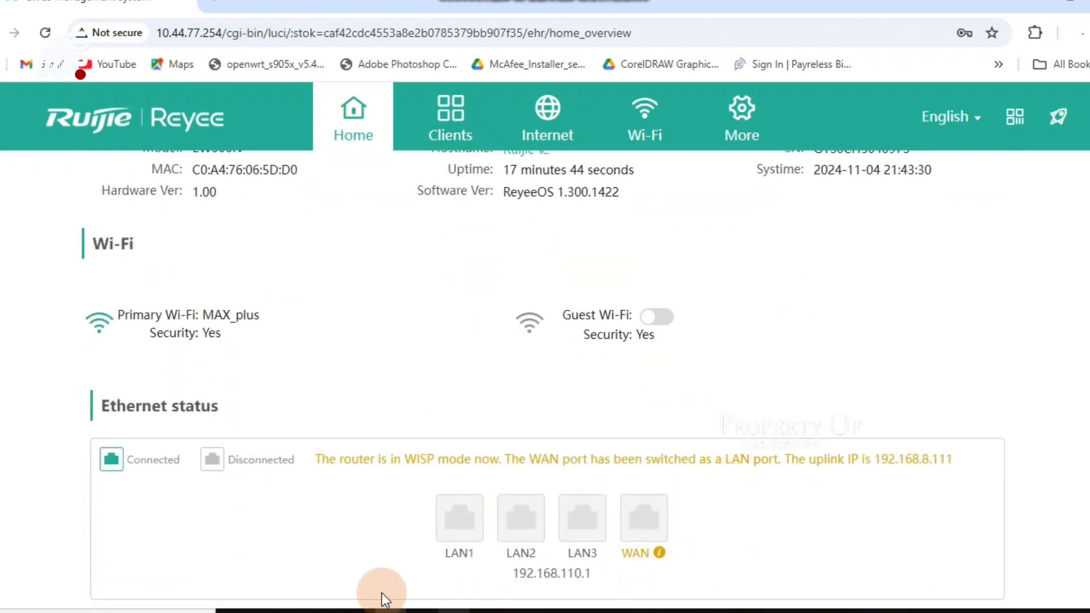
pyautogui.scroll(3, 653, 489)
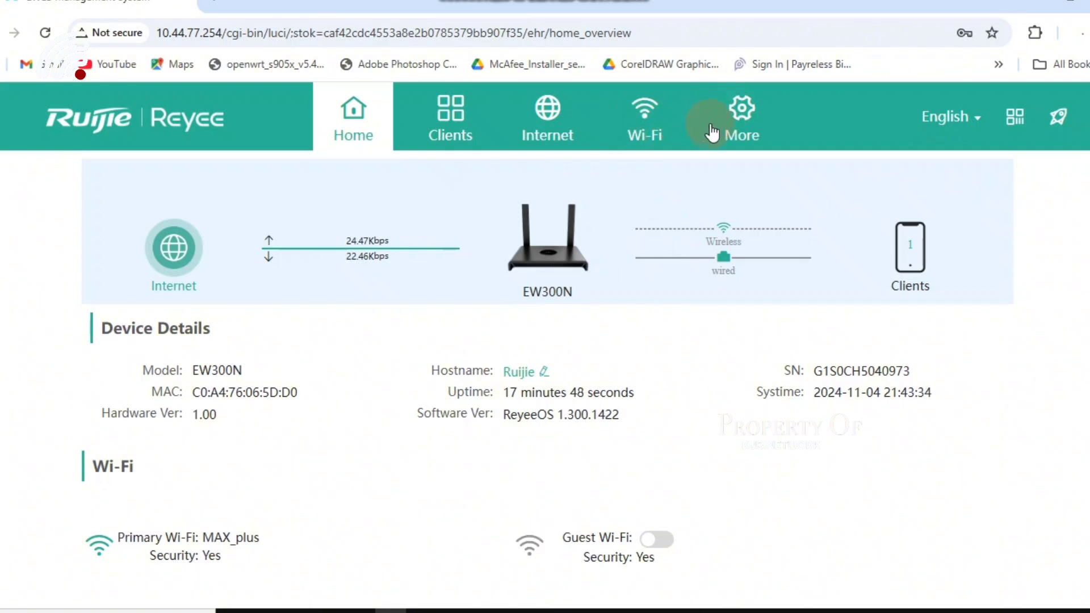
pyautogui.click(654, 120)
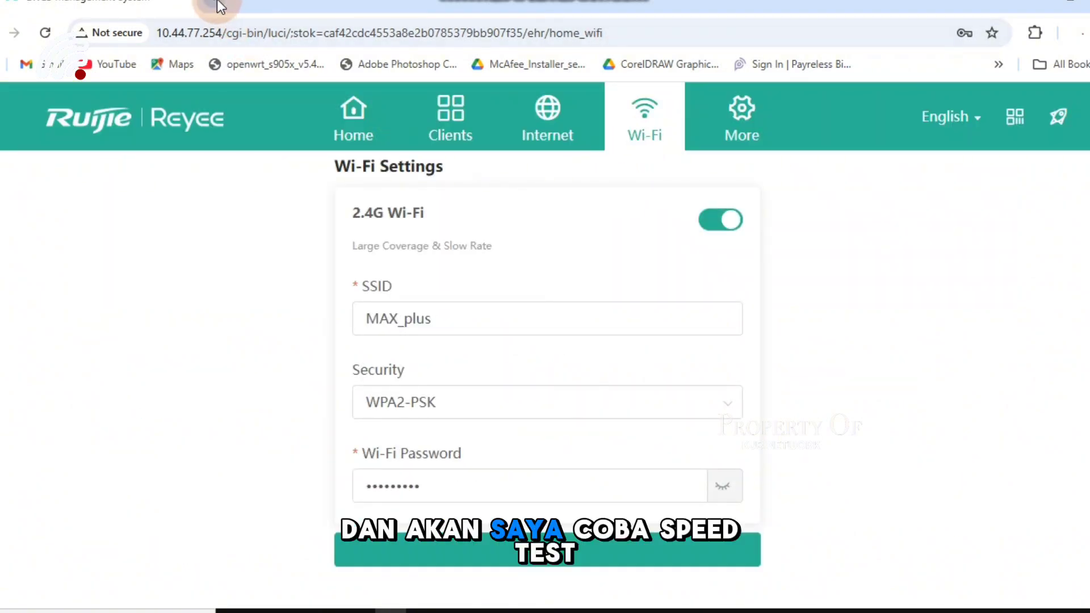
# - Open speedtest.net/id in a new browser tab to test the MAX_plus connection
pyautogui.hotkey('ctrl', 't')
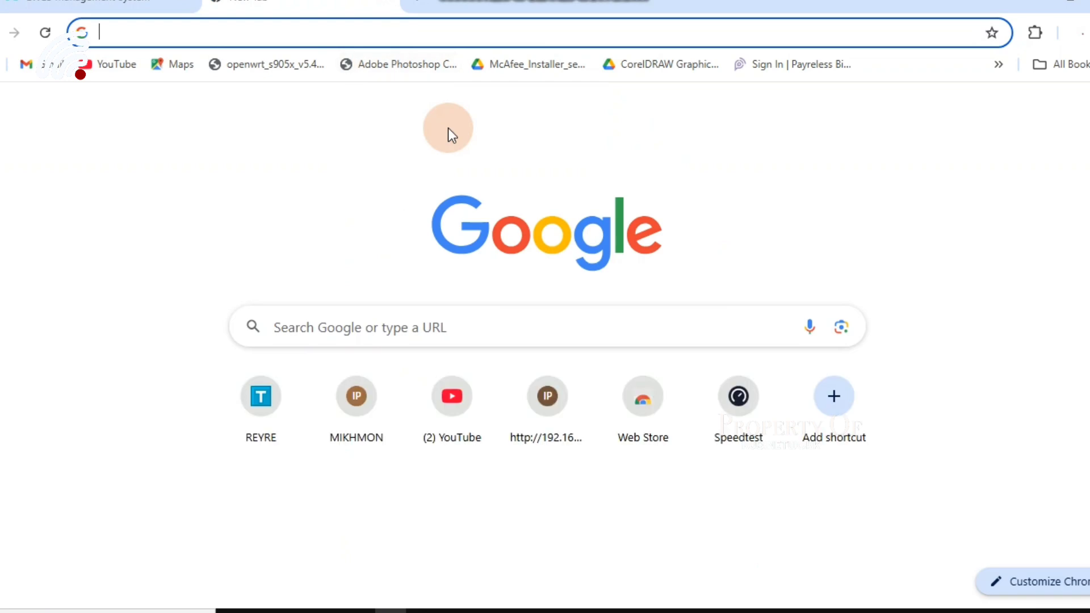
pyautogui.write('speedtest.net/id')
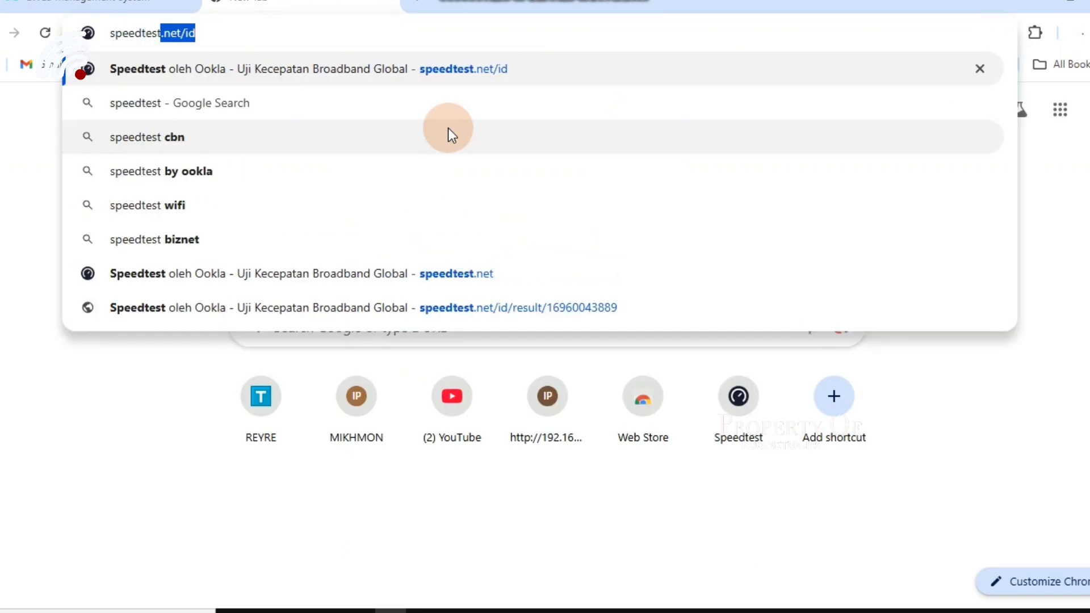
pyautogui.press('Return')
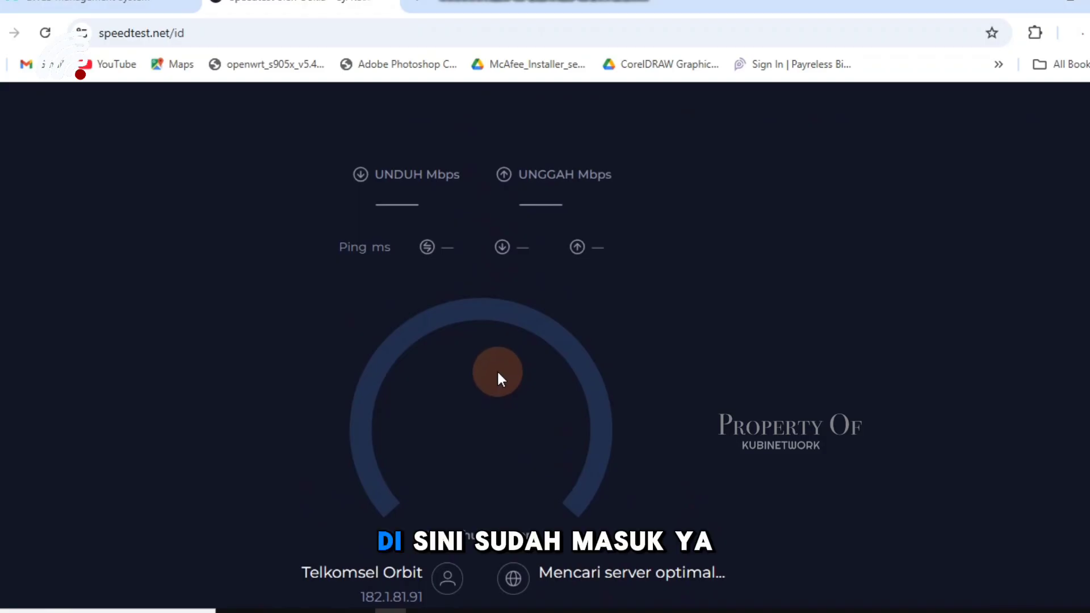
pyautogui.scroll(-1, 498, 372)
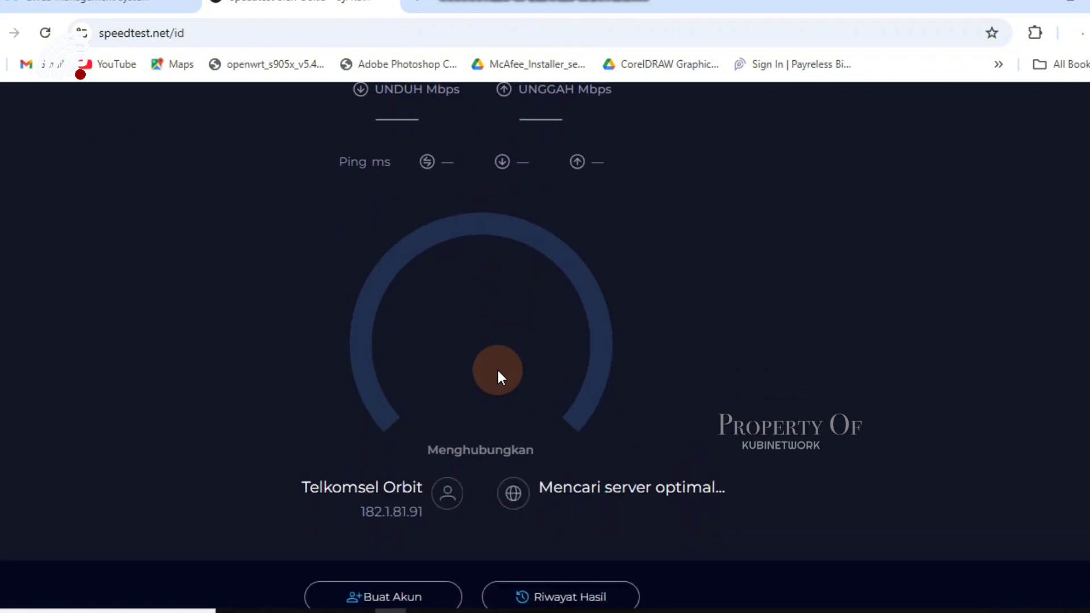
pyautogui.scroll(1, 498, 369)
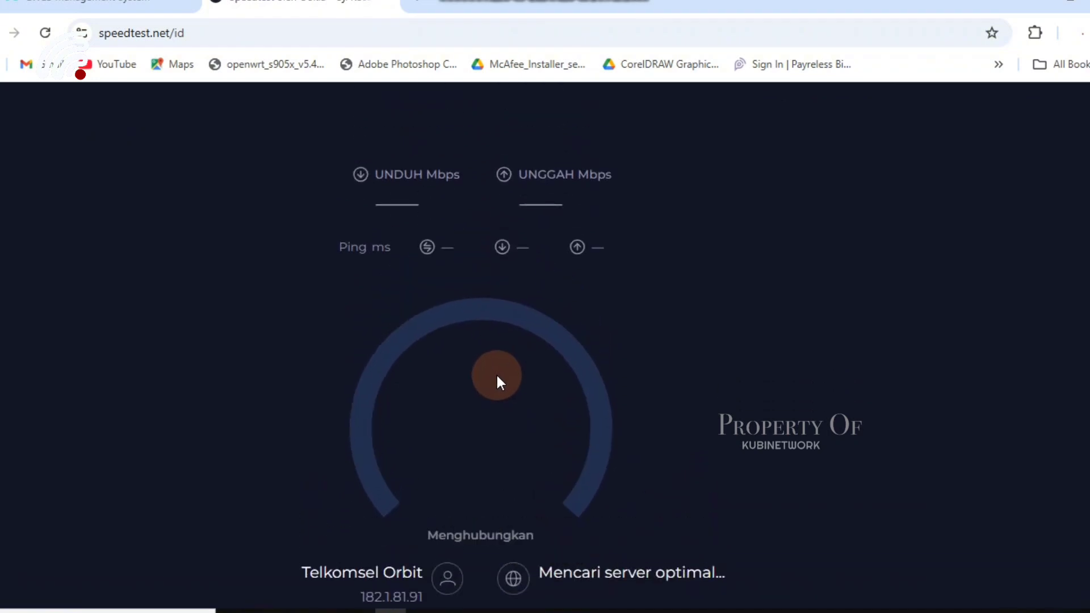